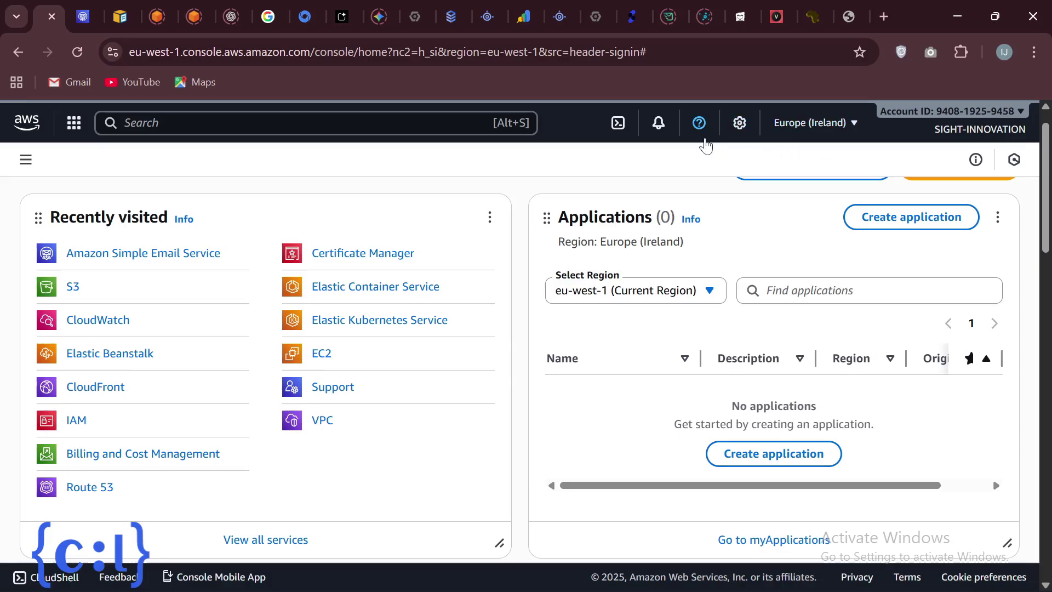
Search for the CloudFront service, open it and begin creating a new distribution.
{"action": "key", "text": "alt+s"}
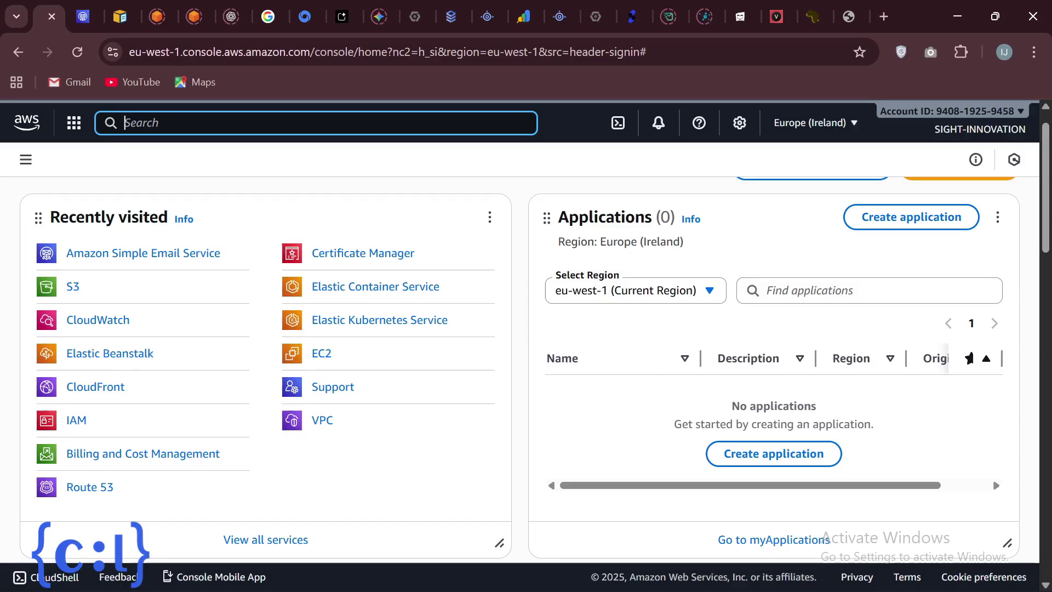
{"action": "type", "text": "cloudfront"}
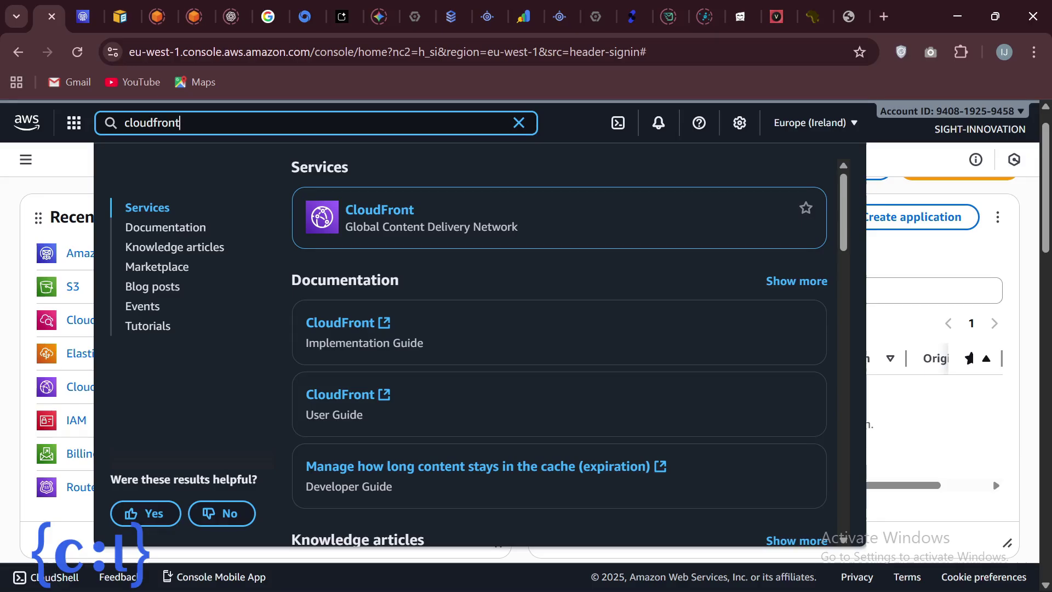
{"action": "left_click", "coordinate": [358, 215]}
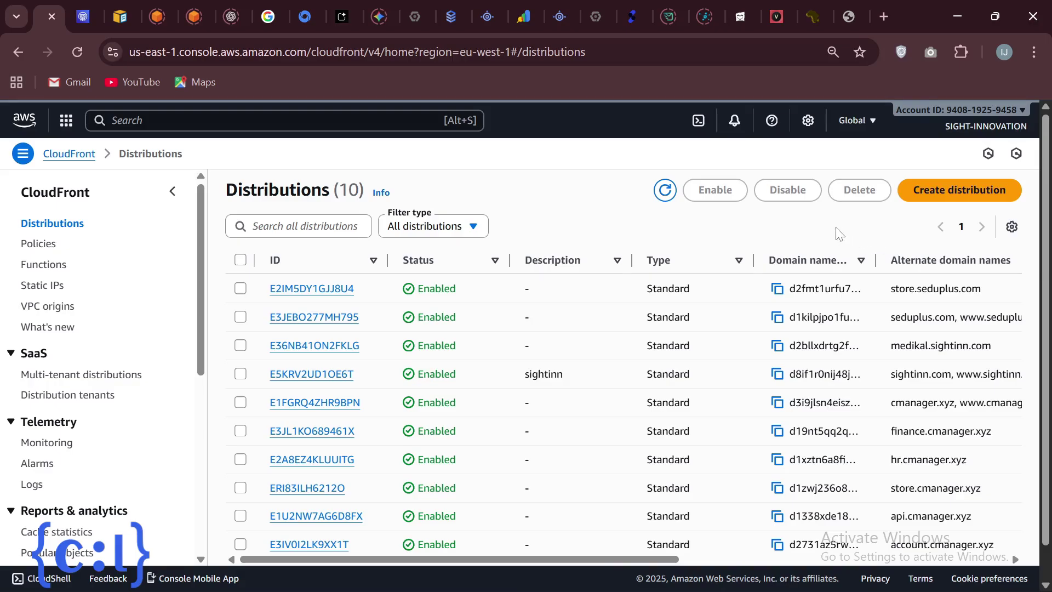
{"action": "left_click", "coordinate": [935, 200]}
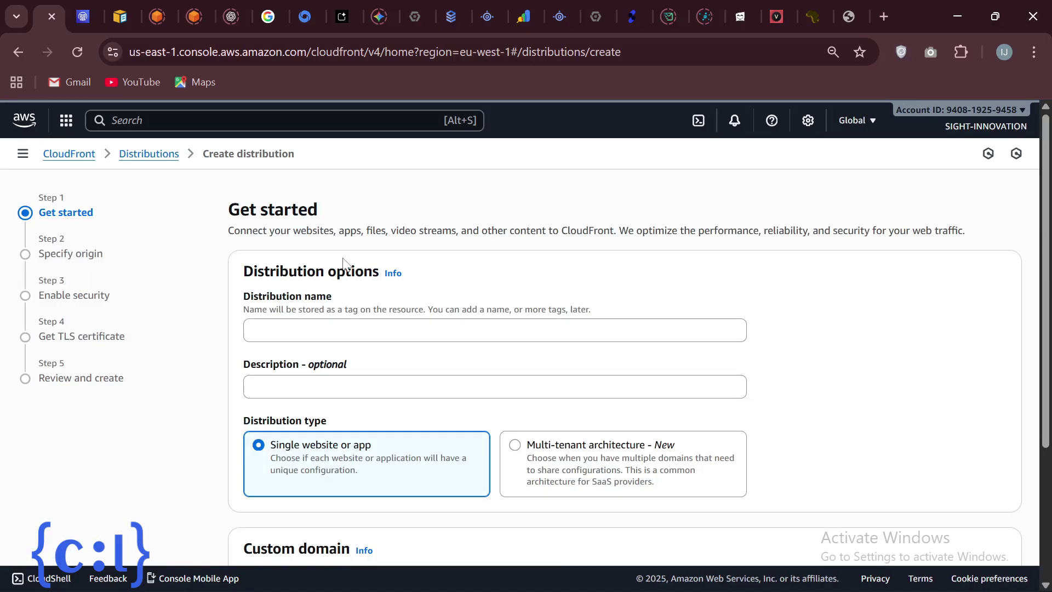
Name the distribution Senda, keep the single website or app type, leave the custom domain empty and continue to the origin settings.
{"action": "left_click", "coordinate": [342, 330]}
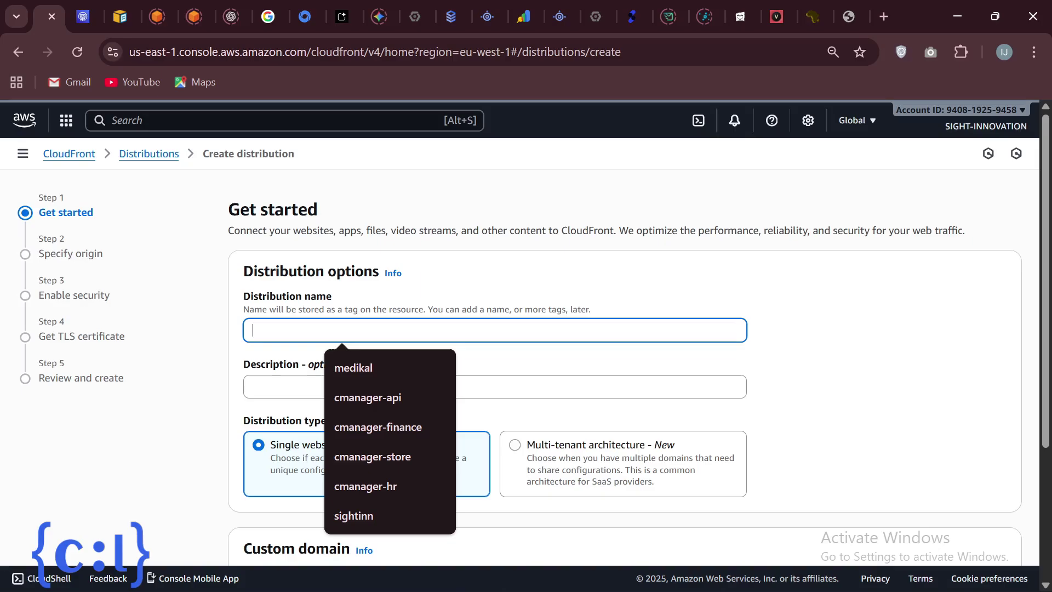
{"action": "type", "text": "Senda"}
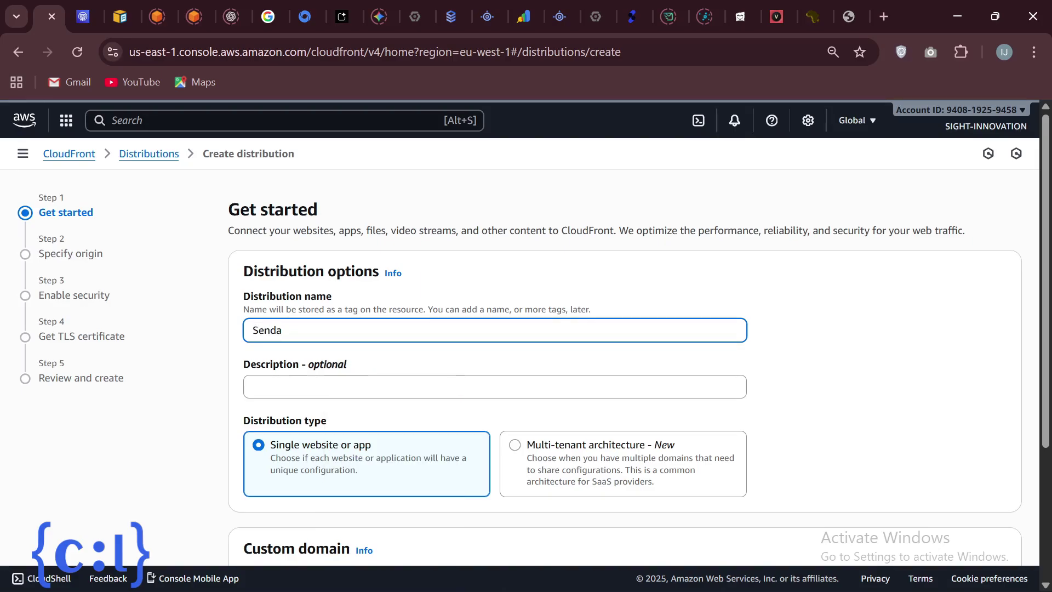
{"action": "scroll", "coordinate": [346, 323], "scroll_direction": "down", "scroll_amount": 3}
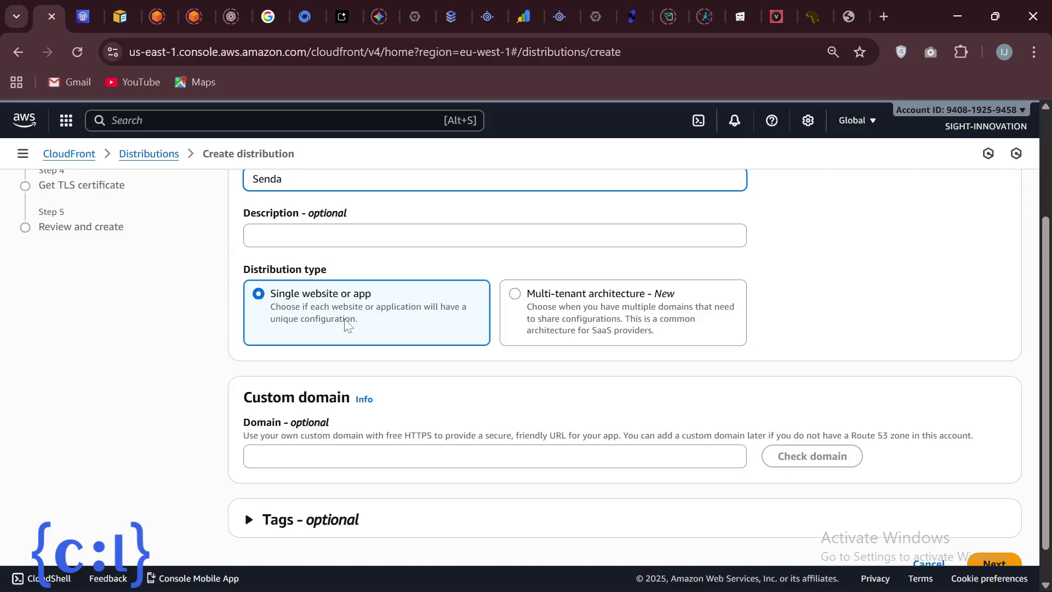
{"action": "scroll", "coordinate": [452, 356], "scroll_direction": "down", "scroll_amount": 1}
{"action": "left_click", "coordinate": [342, 418]}
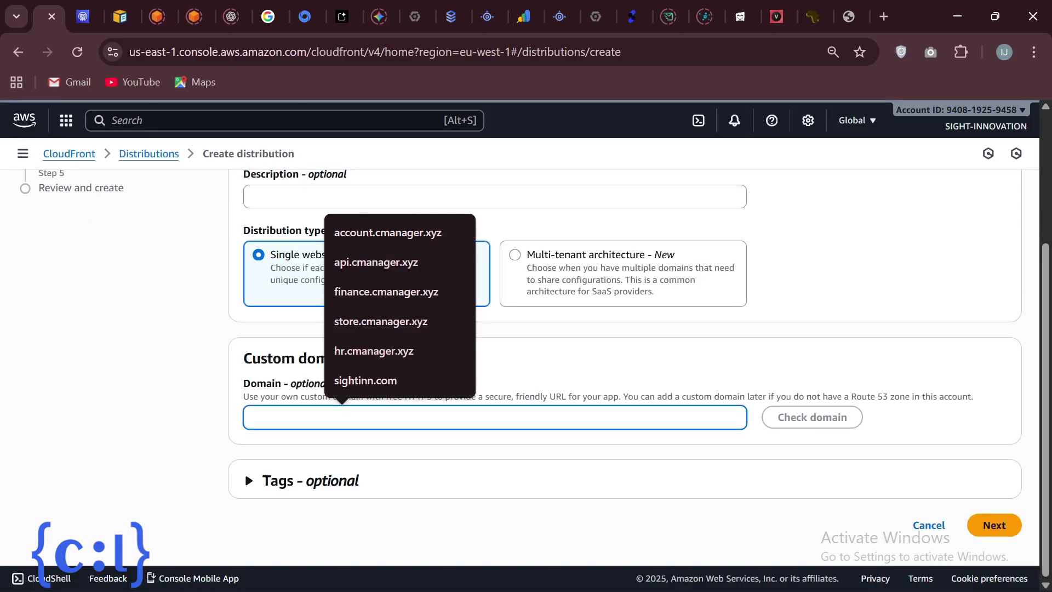
{"action": "left_click", "coordinate": [554, 357]}
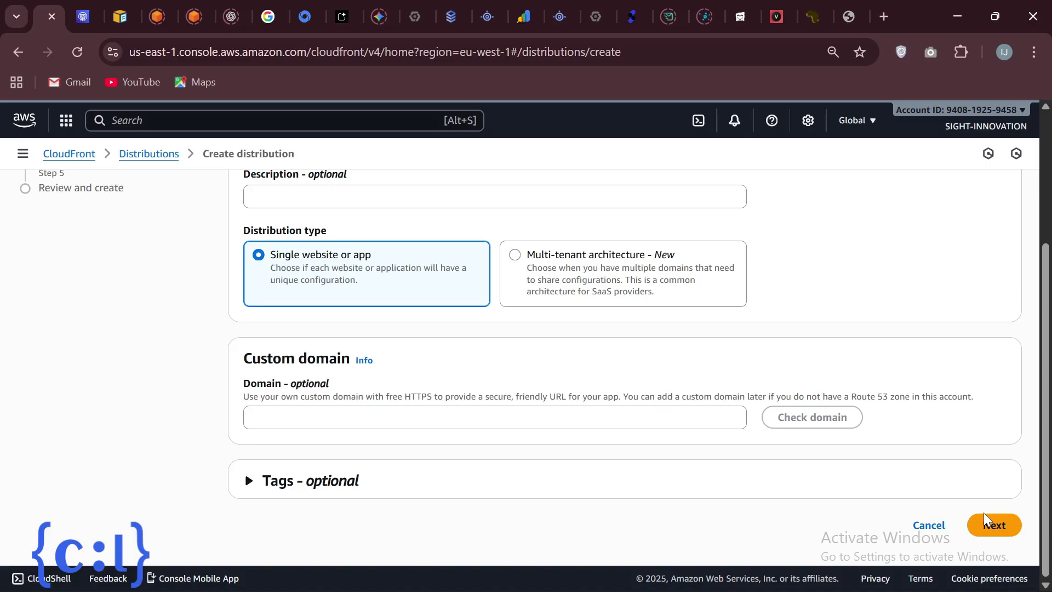
{"action": "left_click", "coordinate": [995, 526]}
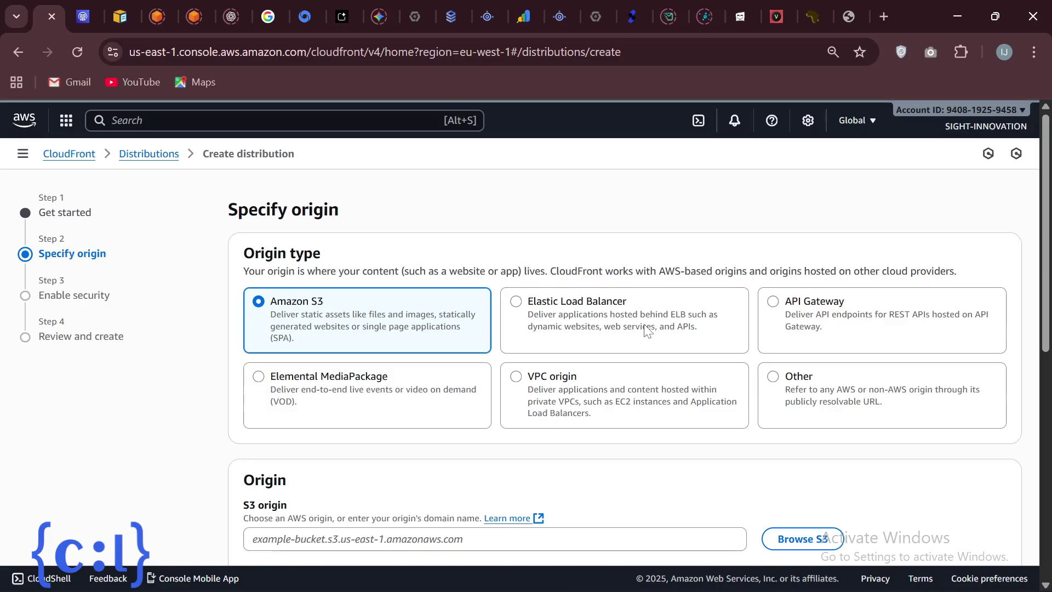
Keep Amazon S3 as the origin type and choose the ssenda bucket as the S3 origin.
{"action": "scroll", "coordinate": [646, 329], "scroll_direction": "down", "scroll_amount": 2}
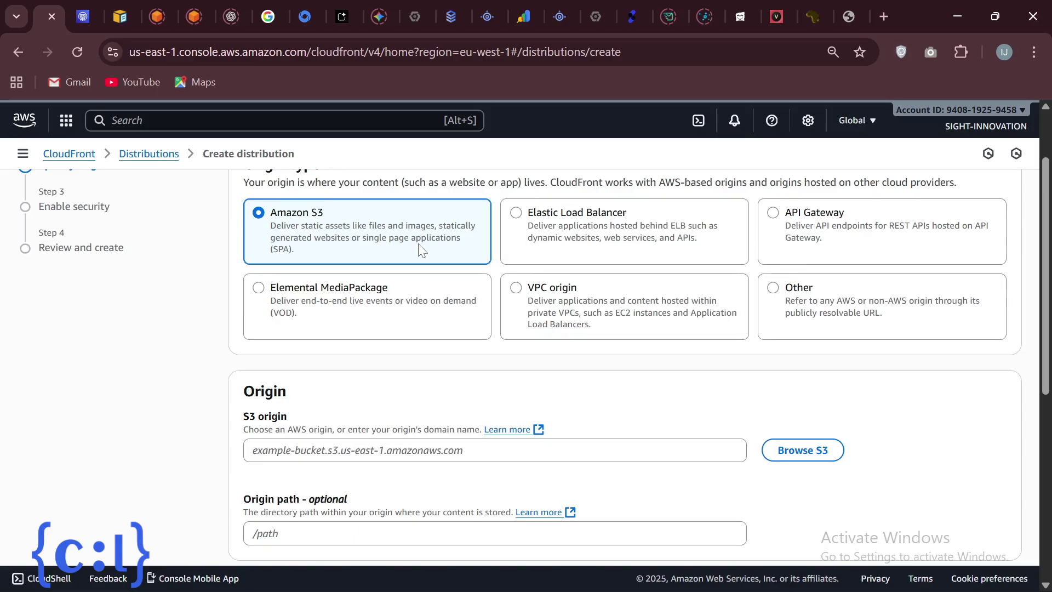
{"action": "scroll", "coordinate": [420, 249], "scroll_direction": "down", "scroll_amount": 2}
{"action": "left_click", "coordinate": [810, 366]}
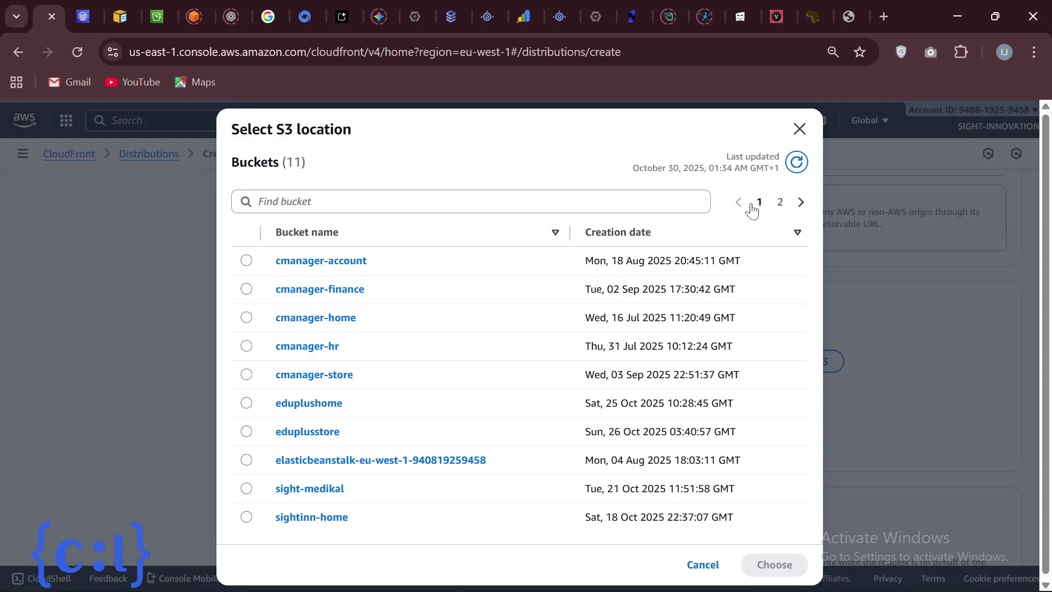
{"action": "left_click", "coordinate": [800, 203]}
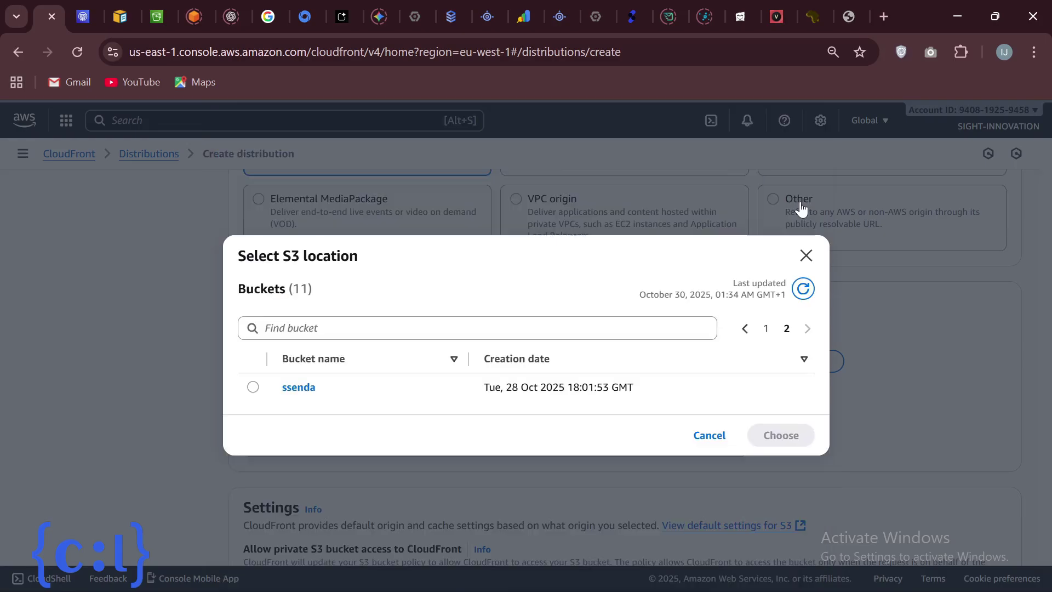
{"action": "left_click", "coordinate": [252, 387]}
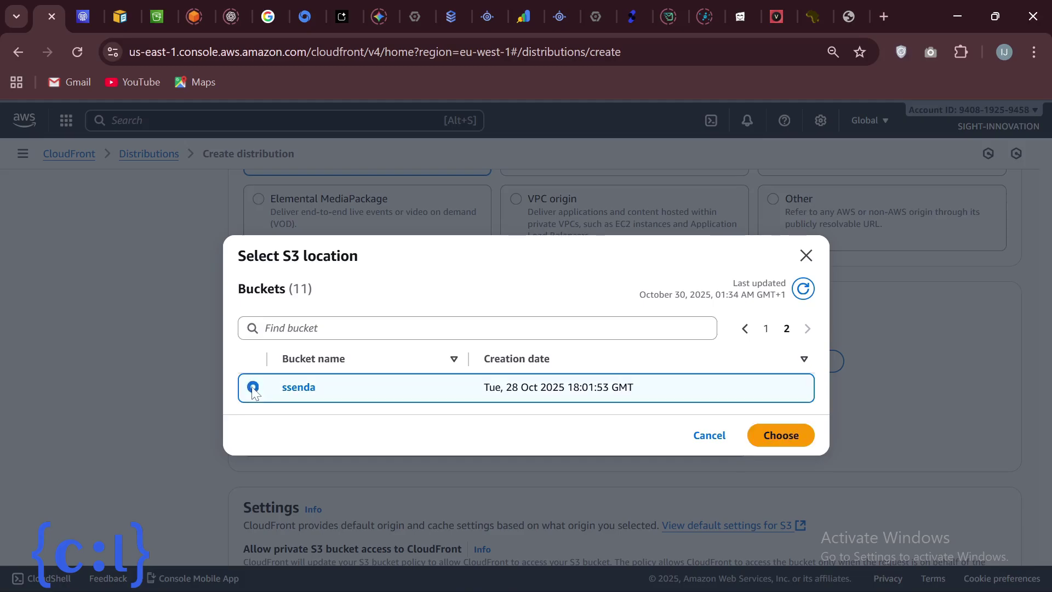
{"action": "left_click", "coordinate": [776, 442]}
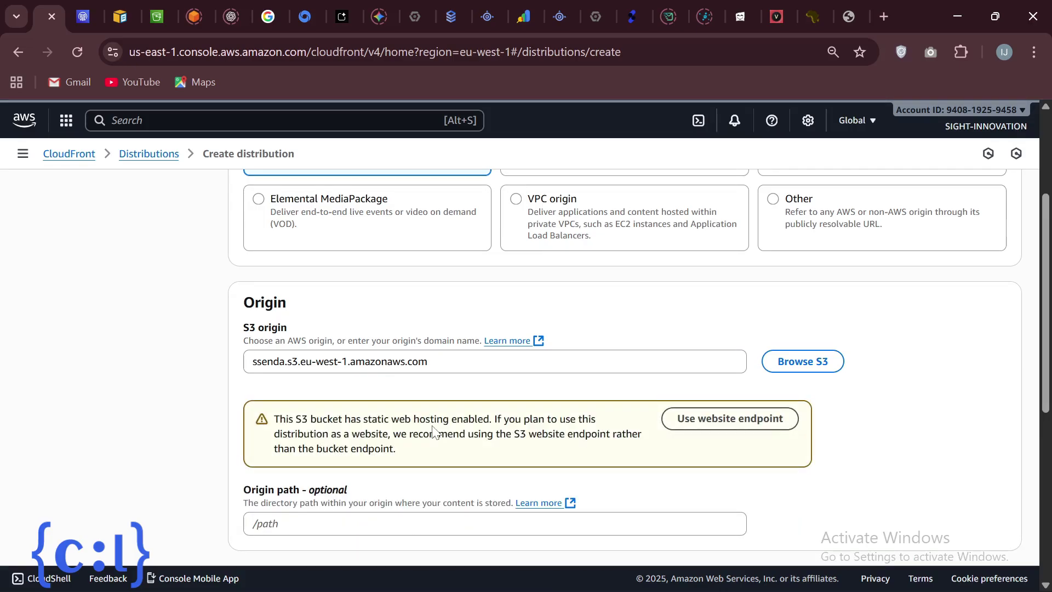
Accept private S3 bucket access with the recommended origin and cache settings, and continue to the security settings.
{"action": "scroll", "coordinate": [433, 430], "scroll_direction": "down", "scroll_amount": 2}
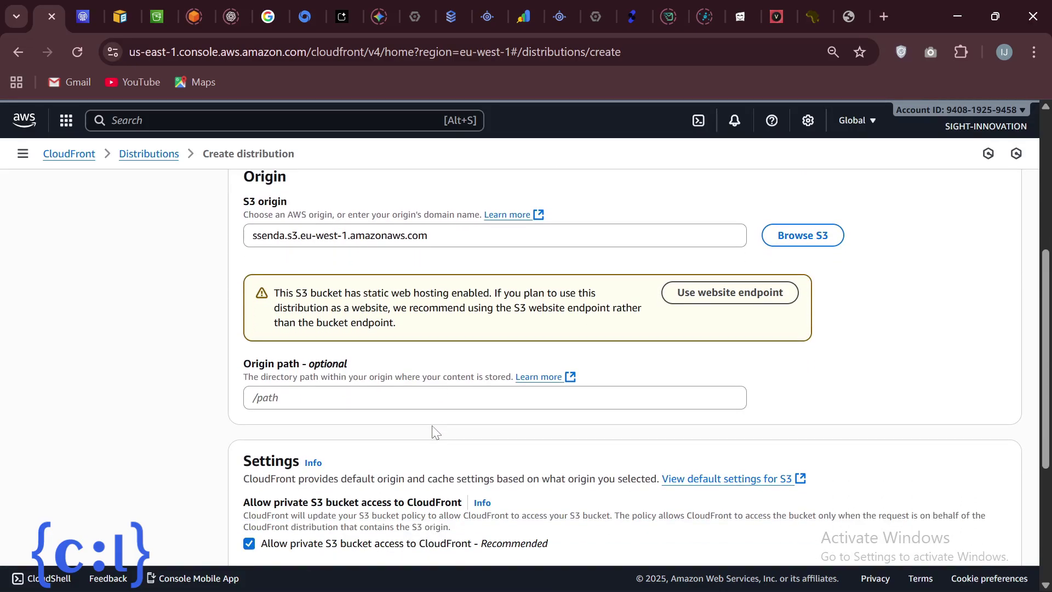
{"action": "scroll", "coordinate": [433, 430], "scroll_direction": "down", "scroll_amount": 1}
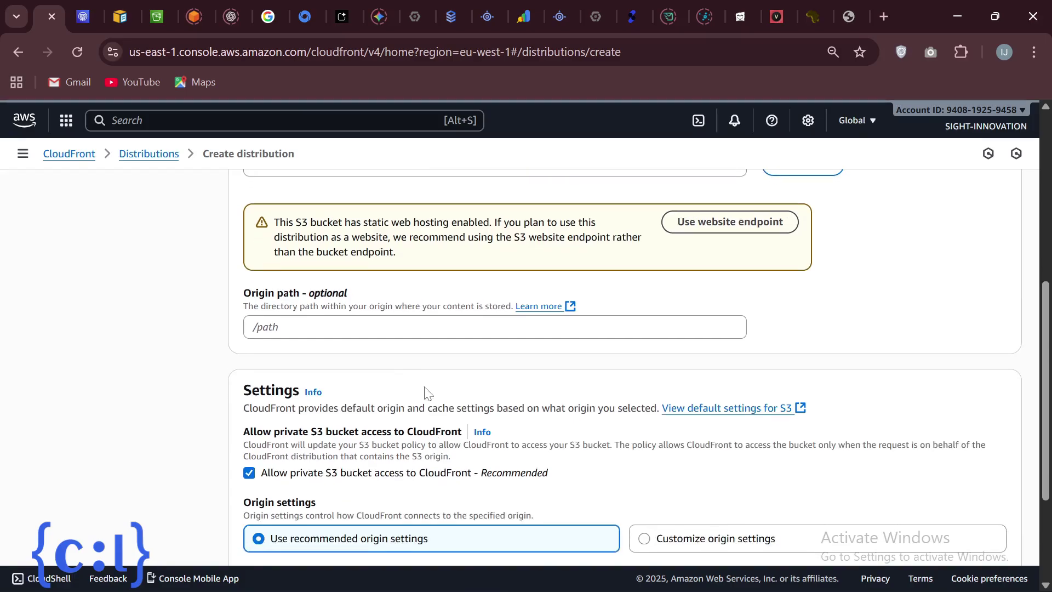
{"action": "scroll", "coordinate": [387, 391], "scroll_direction": "down", "scroll_amount": 3}
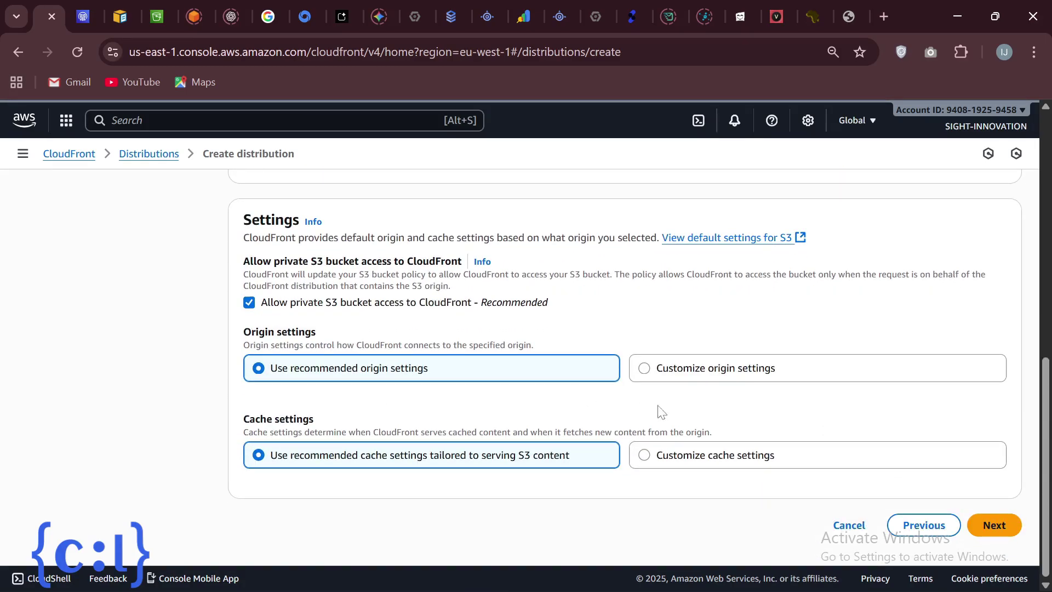
{"action": "left_click", "coordinate": [984, 524]}
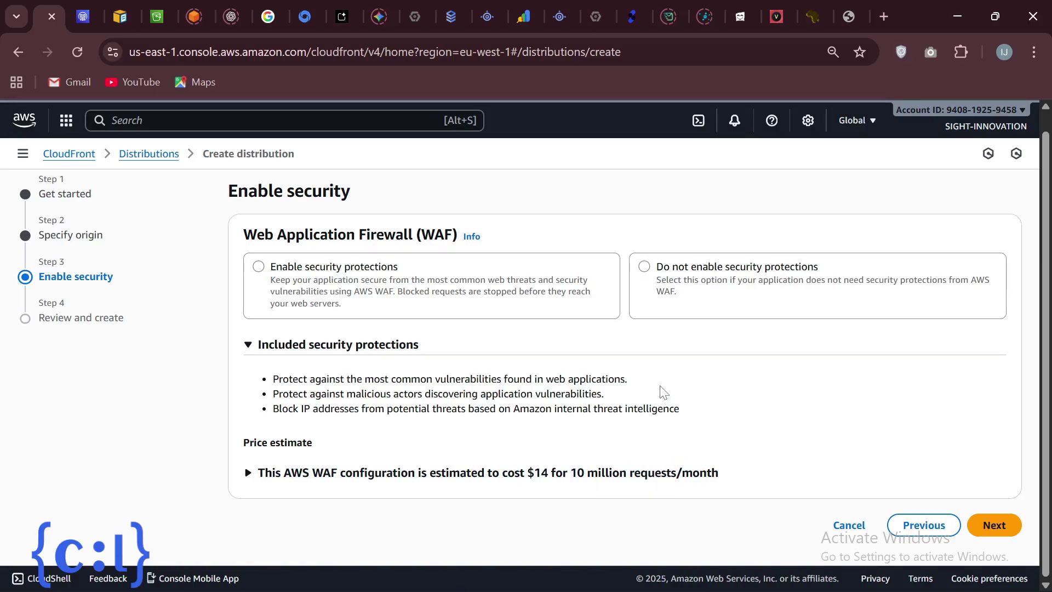
Choose not to enable WAF security protections, create the distribution from the review page and dismiss the notification.
{"action": "left_click", "coordinate": [646, 269]}
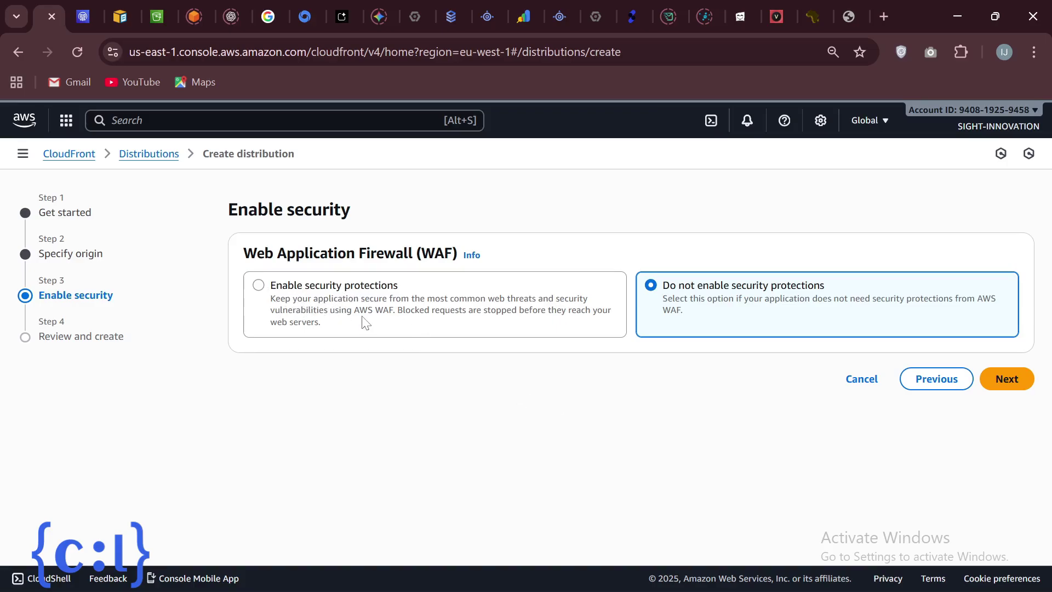
{"action": "left_click", "coordinate": [1001, 382]}
{"action": "scroll", "coordinate": [669, 416], "scroll_direction": "down", "scroll_amount": 5}
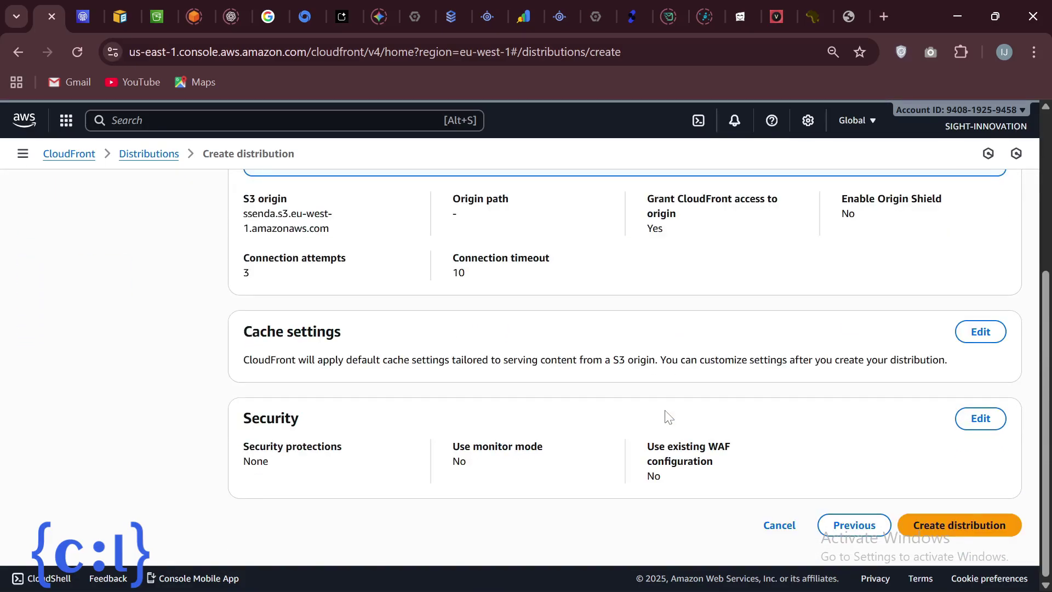
{"action": "left_click", "coordinate": [953, 527]}
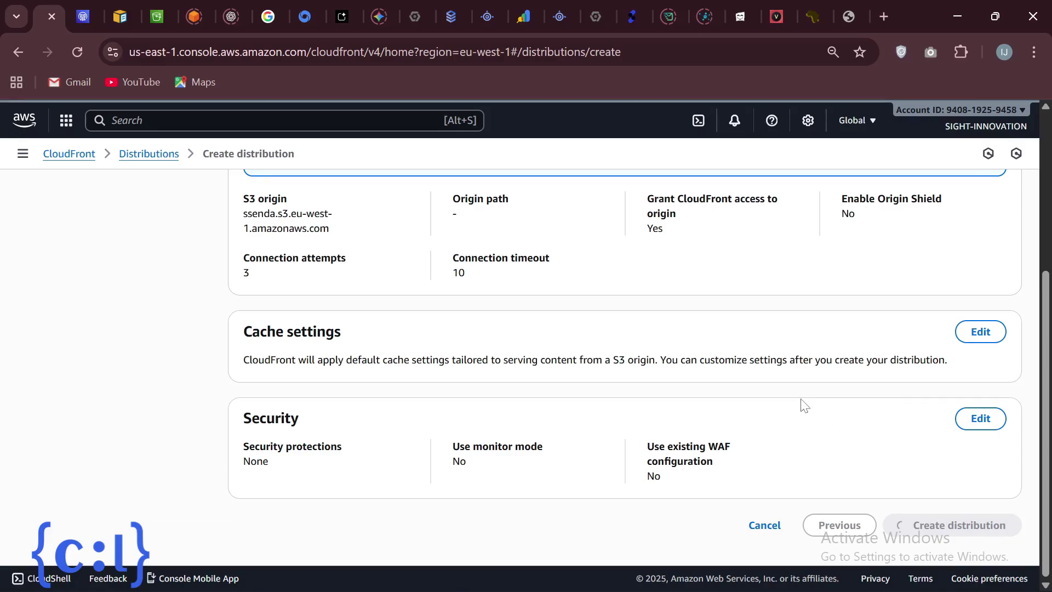
{"action": "scroll", "coordinate": [804, 405], "scroll_direction": "up", "scroll_amount": 5}
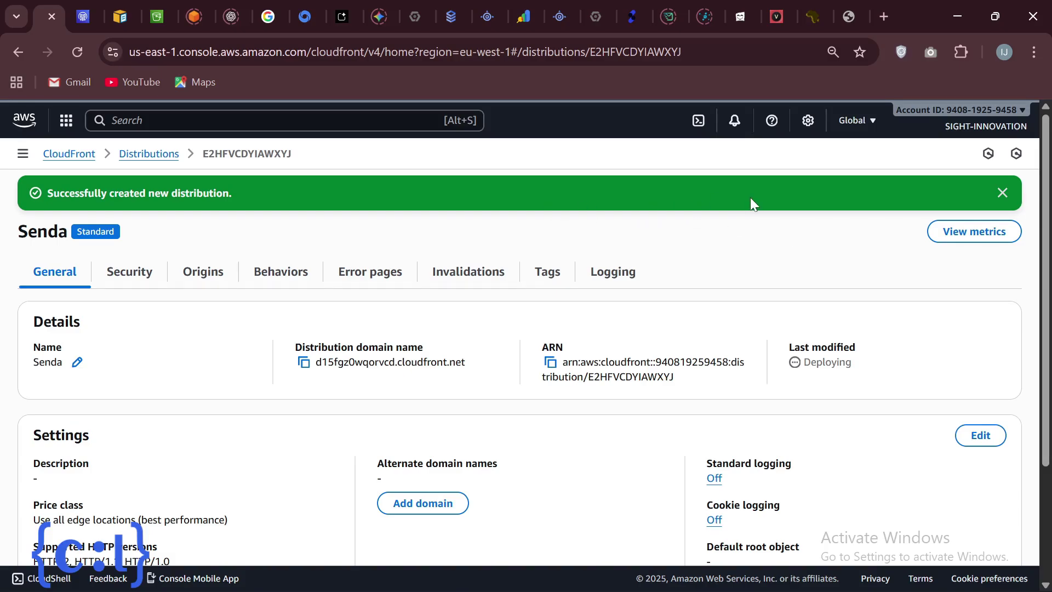
{"action": "left_click", "coordinate": [1001, 193]}
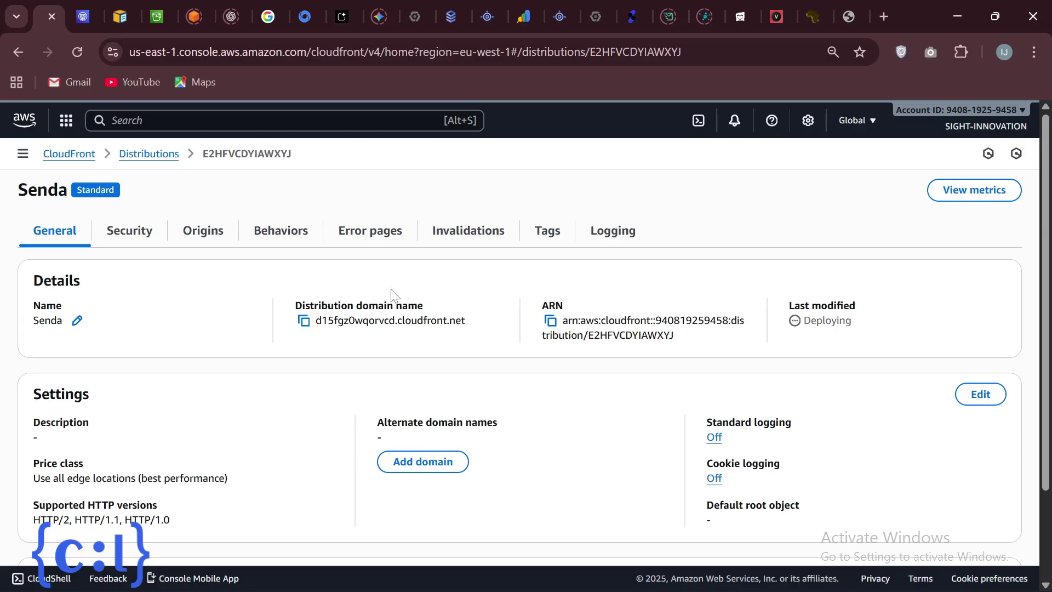
Copy the Senda distribution's domain name and open that address in a new browser tab.
{"action": "left_click", "coordinate": [304, 321]}
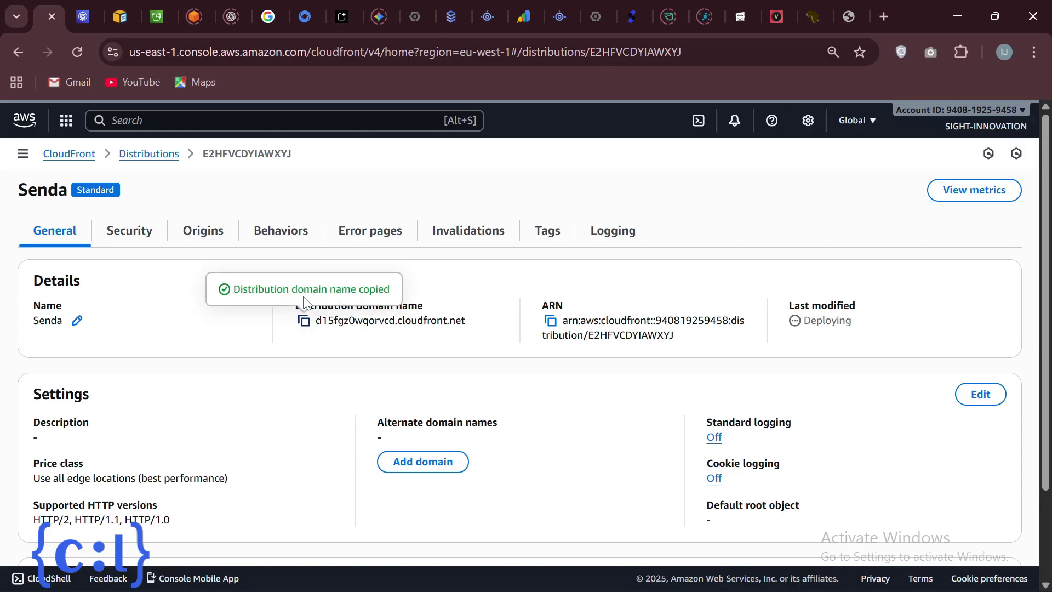
{"action": "left_click", "coordinate": [884, 17]}
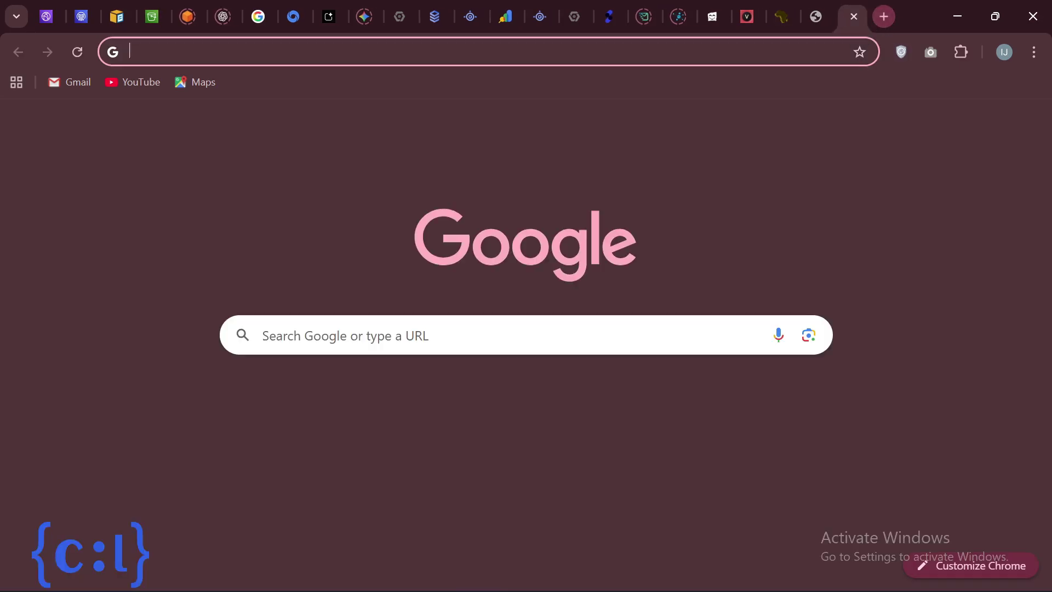
{"action": "key", "text": "ctrl+v"}
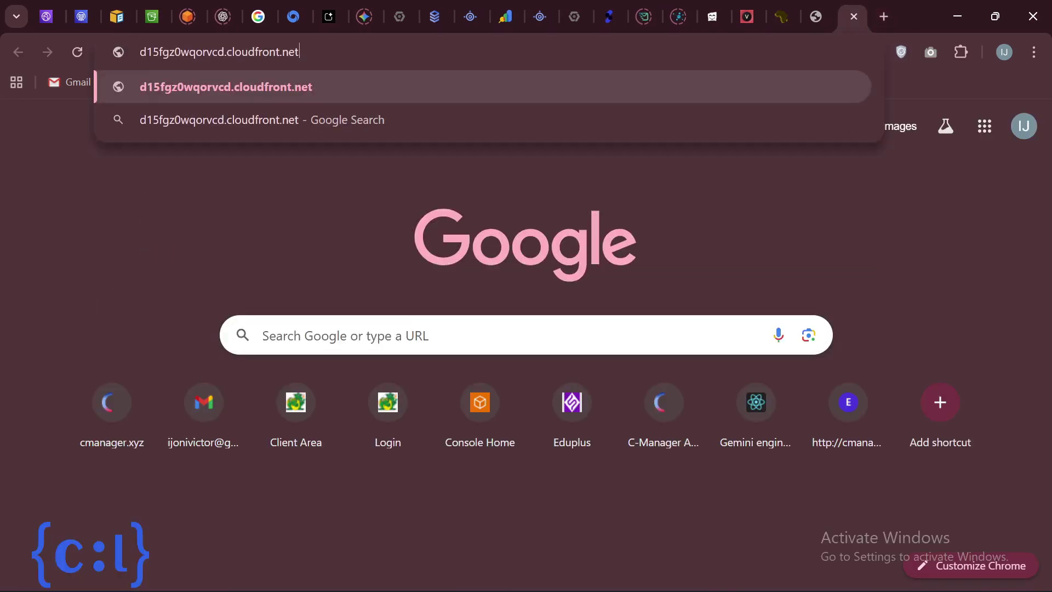
{"action": "key", "text": "Return"}
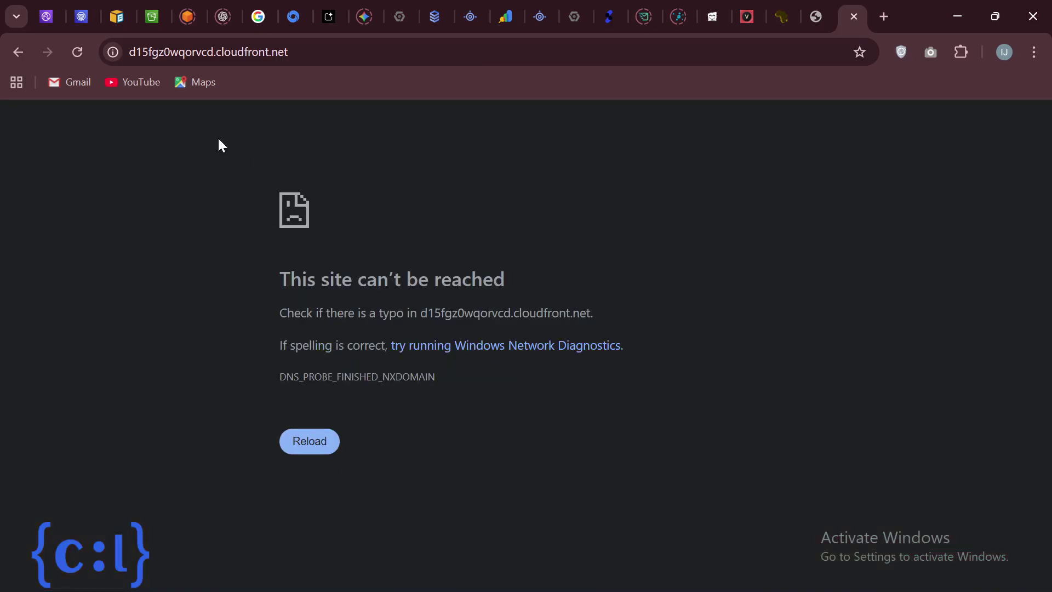
Switch to the S3 console and look through the ssenda bucket's objects for the site's index file.
{"action": "left_click", "coordinate": [48, 28]}
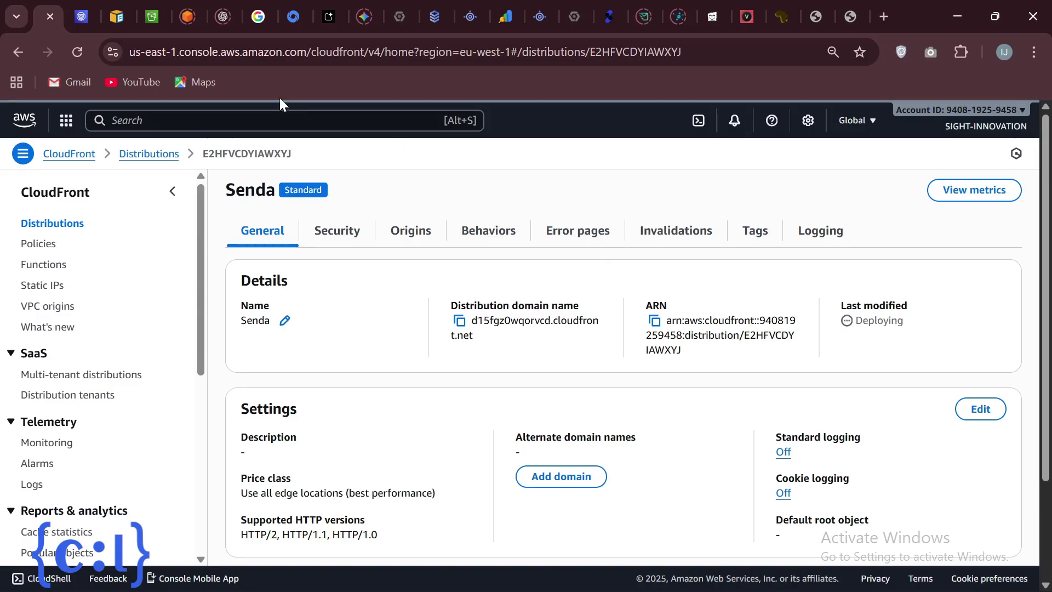
{"action": "left_click", "coordinate": [152, 18]}
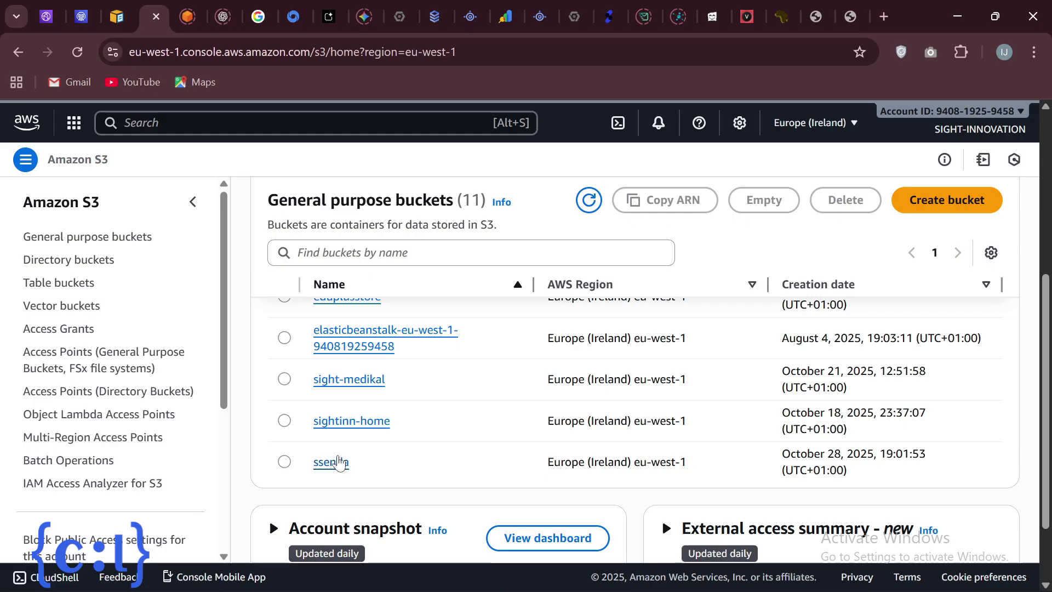
{"action": "left_click", "coordinate": [340, 463]}
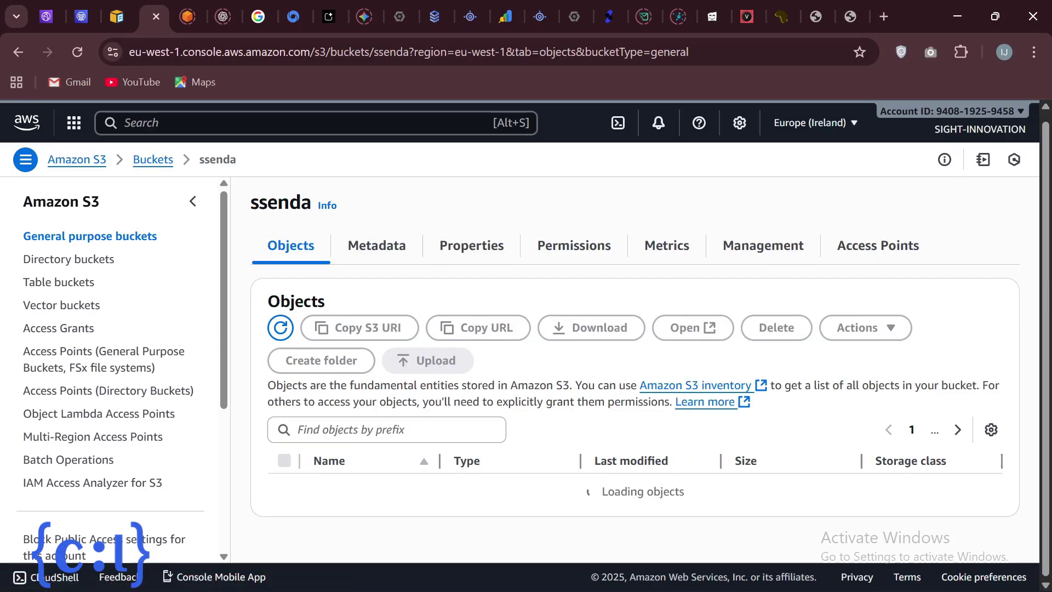
{"action": "scroll", "coordinate": [418, 455], "scroll_direction": "up", "scroll_amount": 5}
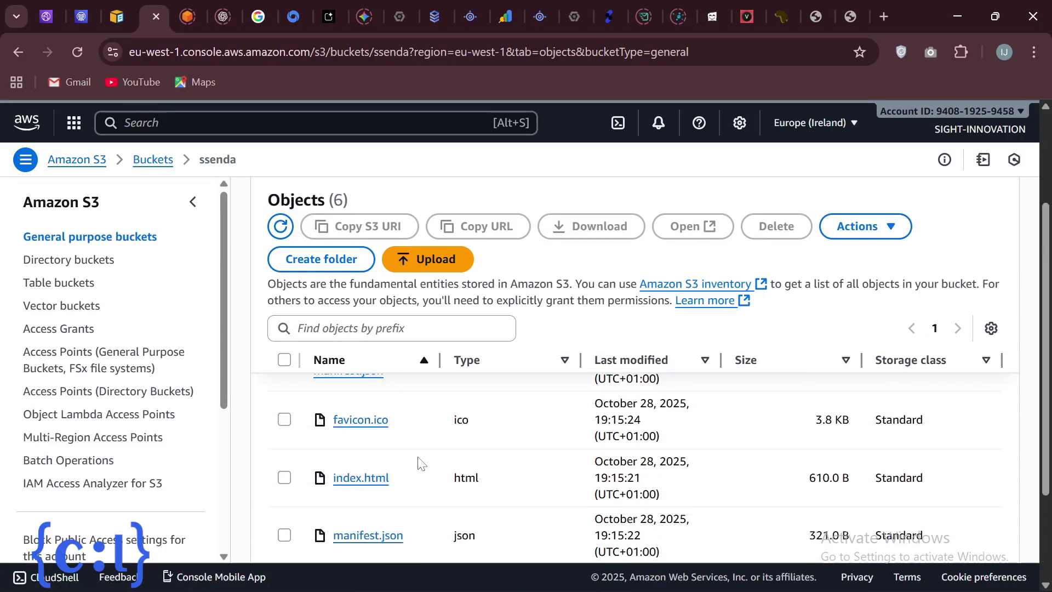
{"action": "scroll", "coordinate": [419, 464], "scroll_direction": "down", "scroll_amount": 1}
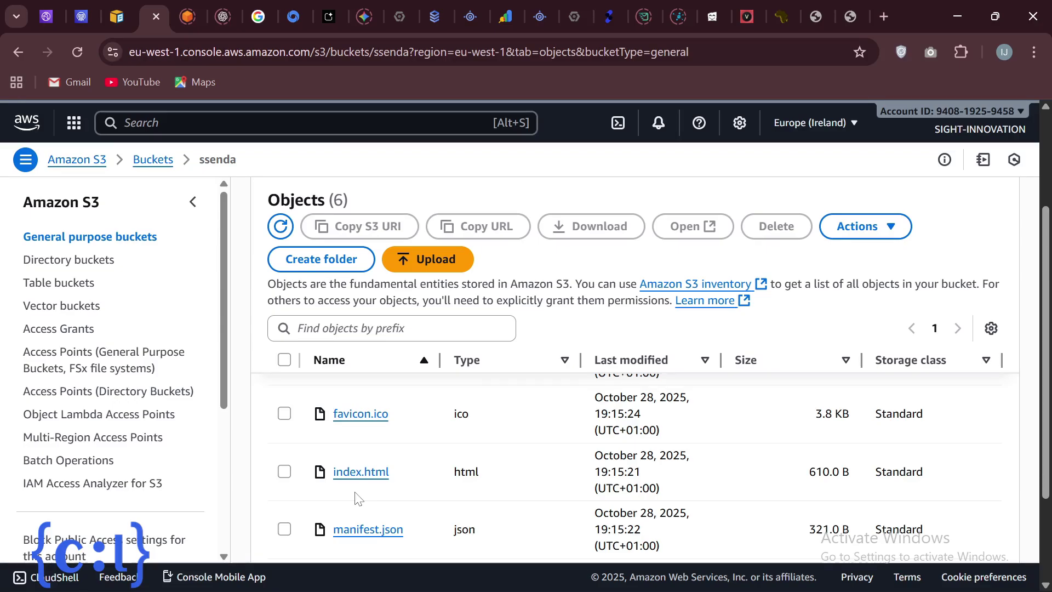
Return to the Senda distribution in CloudFront, edit its general settings and set the default root object to index.html.
{"action": "key", "text": "ctrl+1"}
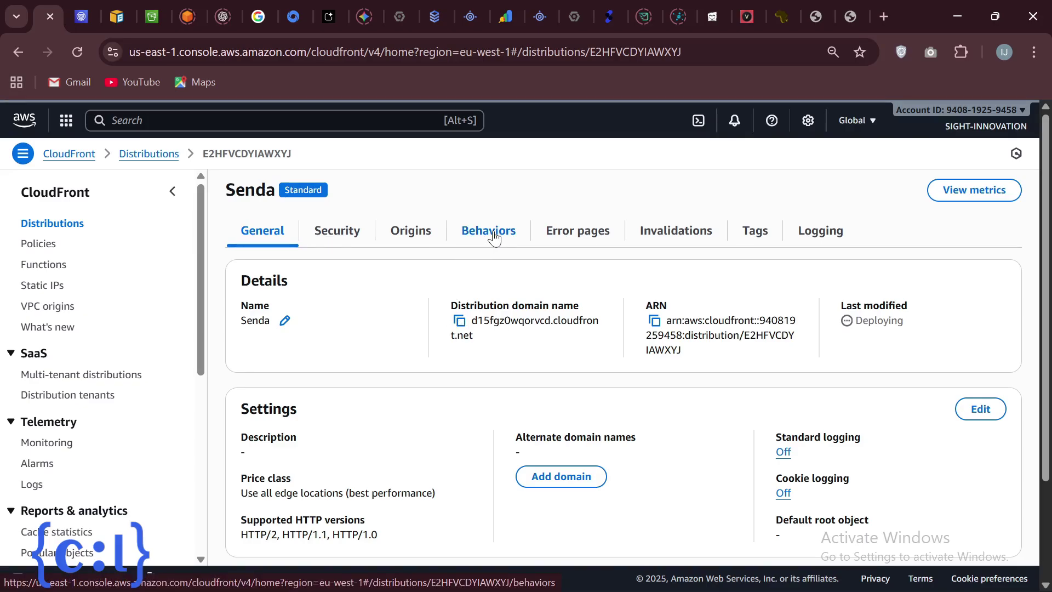
{"action": "scroll", "coordinate": [545, 425], "scroll_direction": "down", "scroll_amount": 3}
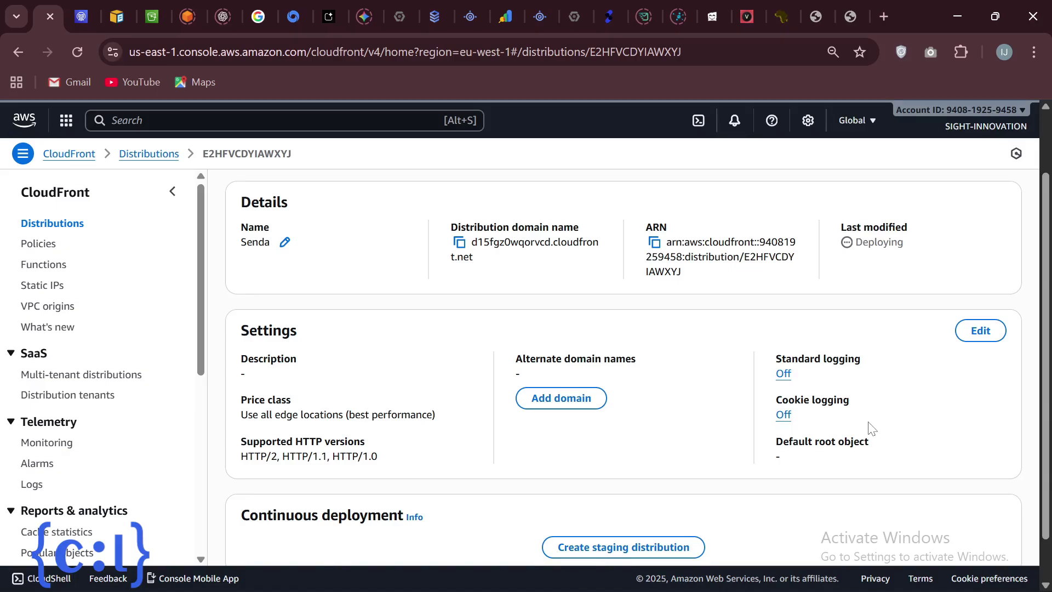
{"action": "left_click", "coordinate": [973, 332]}
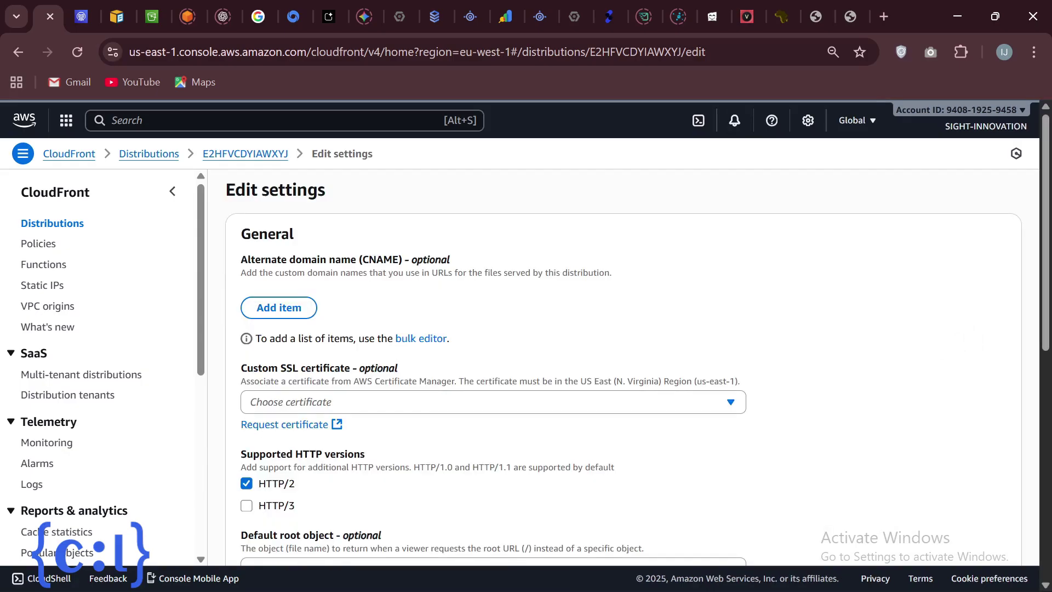
{"action": "scroll", "coordinate": [360, 403], "scroll_direction": "down", "scroll_amount": 1}
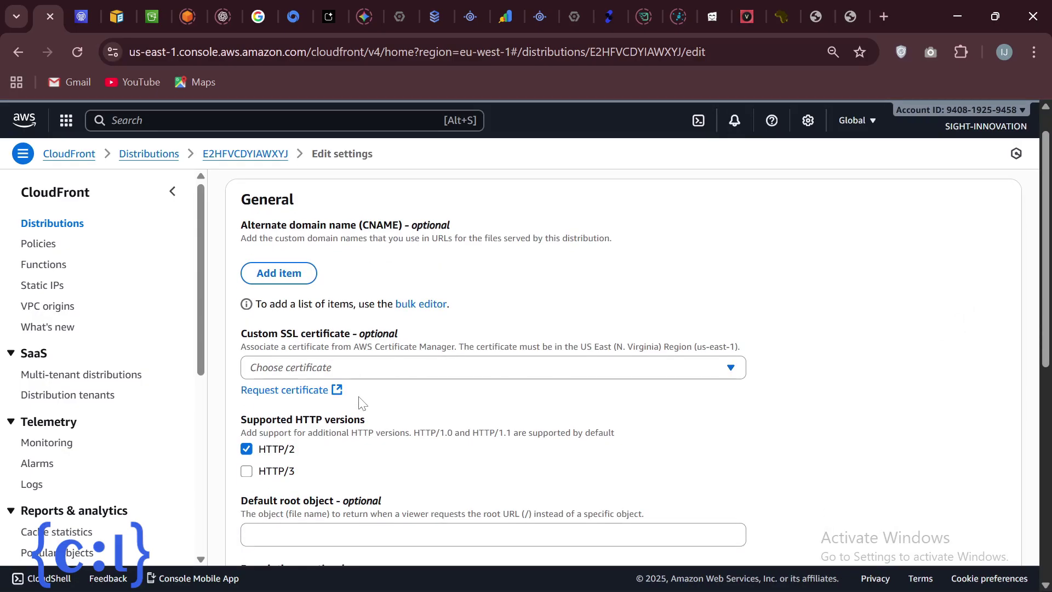
{"action": "scroll", "coordinate": [360, 416], "scroll_direction": "down", "scroll_amount": 3}
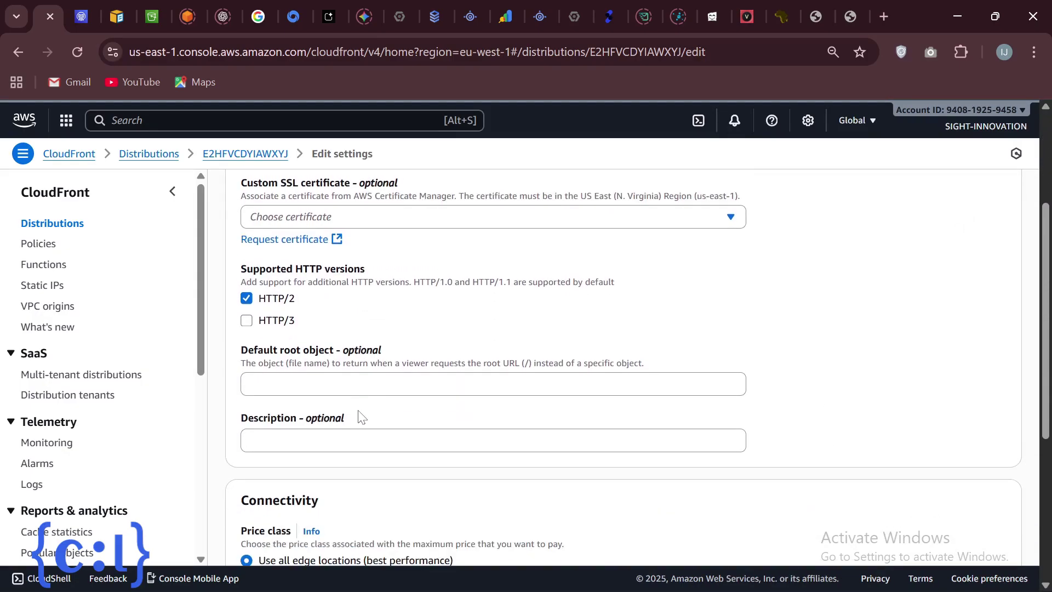
{"action": "left_click", "coordinate": [353, 383]}
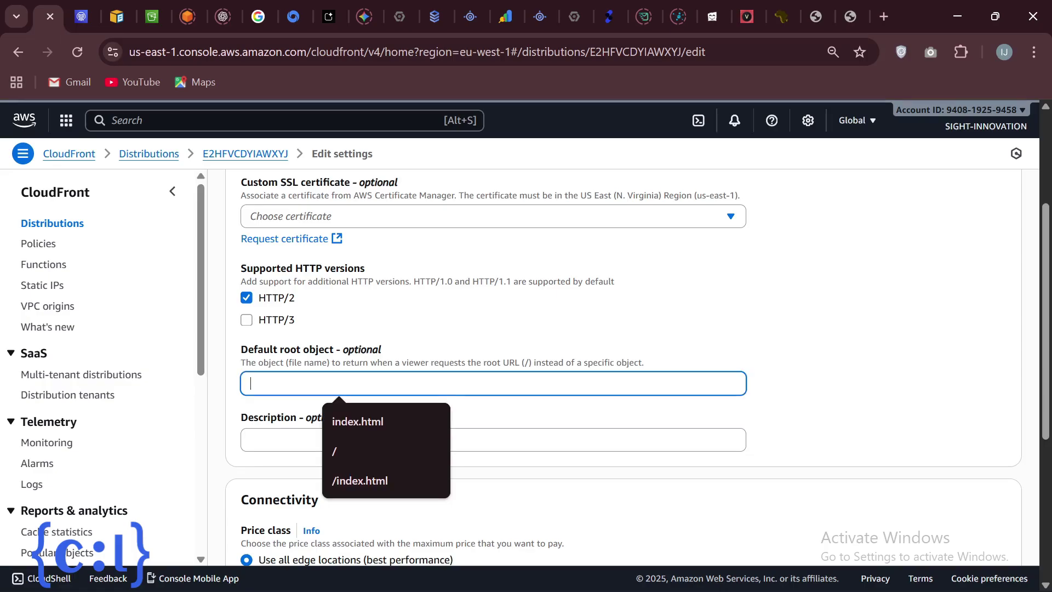
{"action": "type", "text": "ind"}
{"action": "left_click", "coordinate": [358, 421]}
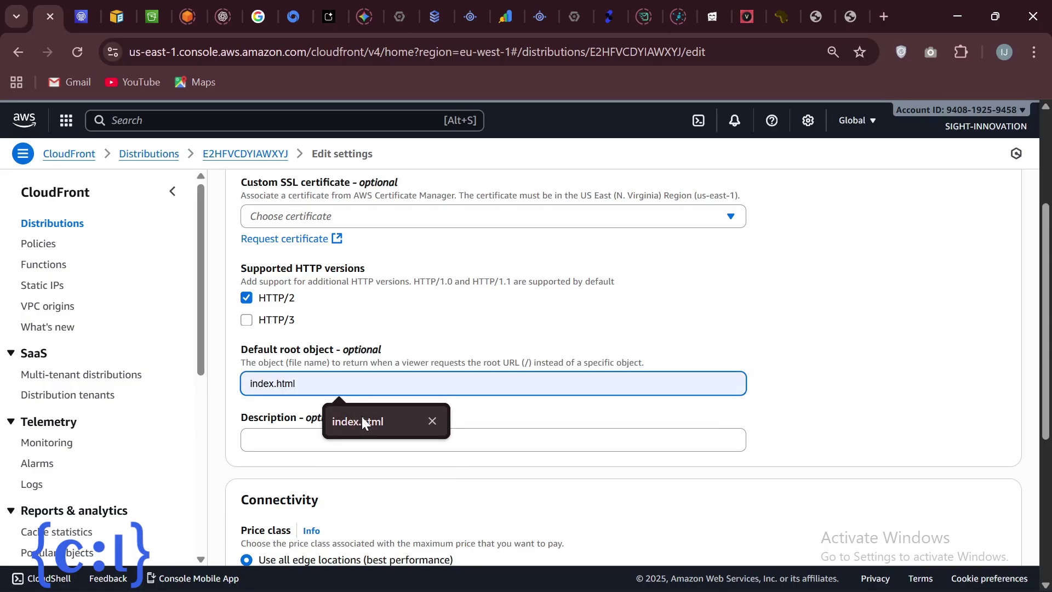
Choose the *.sightinn.com ACM certificate as the custom SSL certificate and save the distribution settings.
{"action": "scroll", "coordinate": [339, 394], "scroll_direction": "up", "scroll_amount": 3}
{"action": "left_click", "coordinate": [340, 395]}
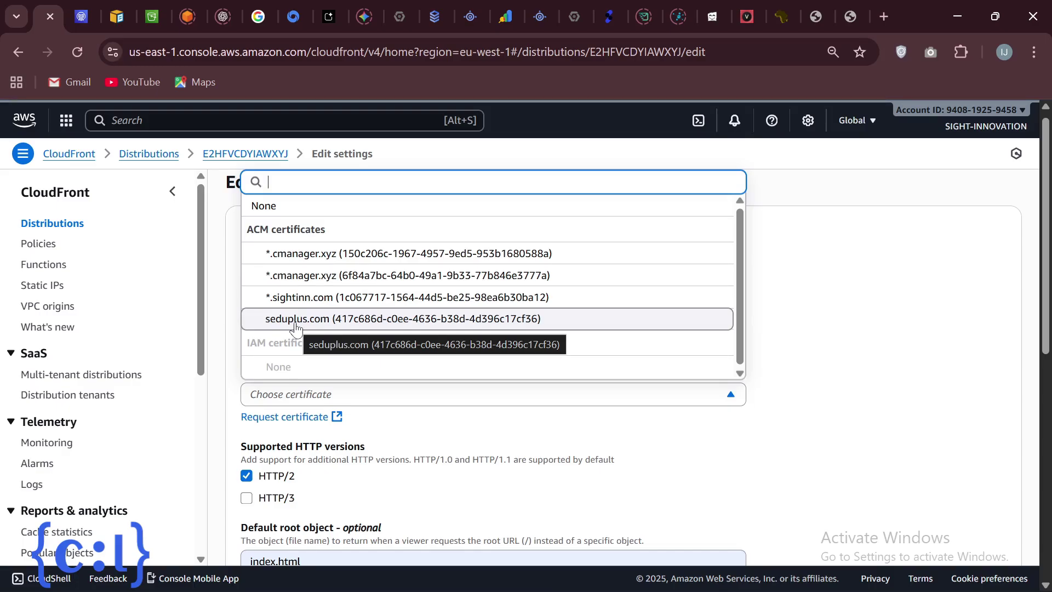
{"action": "left_click", "coordinate": [301, 297]}
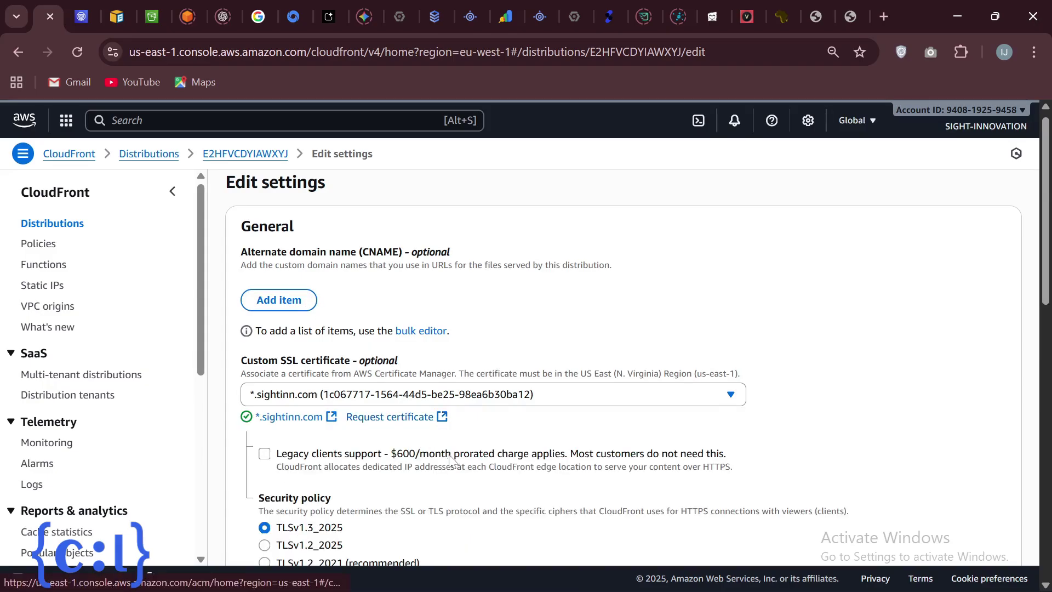
{"action": "scroll", "coordinate": [456, 476], "scroll_direction": "down", "scroll_amount": 2}
{"action": "scroll", "coordinate": [456, 477], "scroll_direction": "down", "scroll_amount": 10}
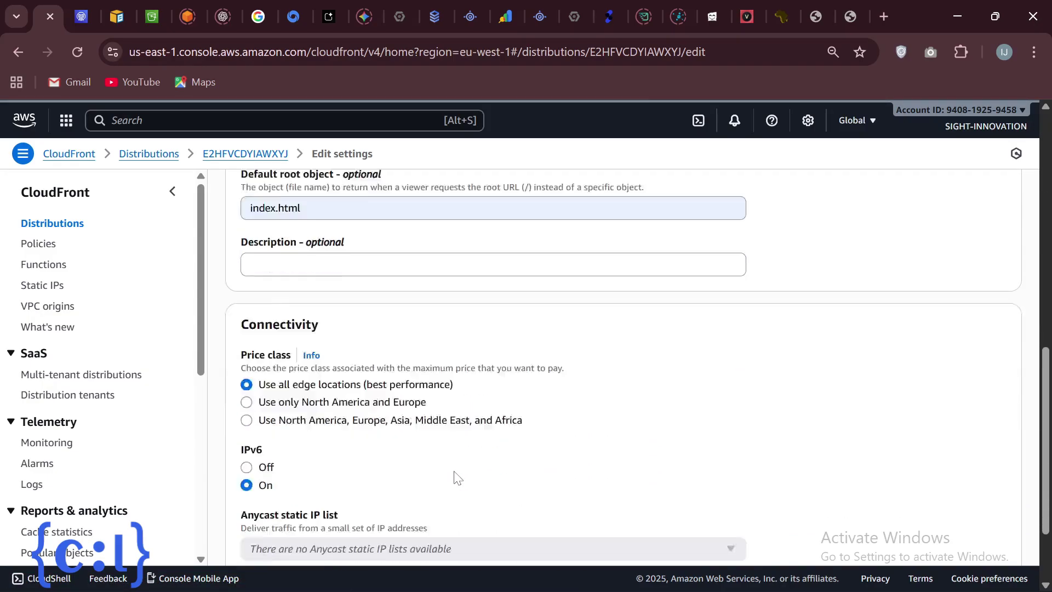
{"action": "scroll", "coordinate": [456, 477], "scroll_direction": "up", "scroll_amount": 12}
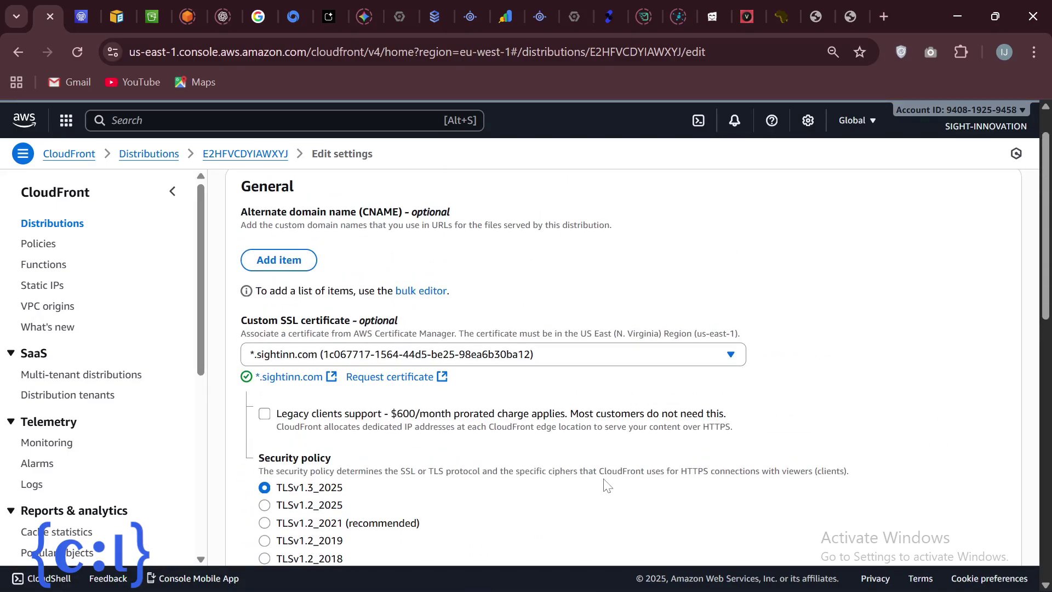
{"action": "scroll", "coordinate": [606, 485], "scroll_direction": "down", "scroll_amount": 10}
{"action": "scroll", "coordinate": [607, 485], "scroll_direction": "down", "scroll_amount": 1}
{"action": "left_click", "coordinate": [964, 524]}
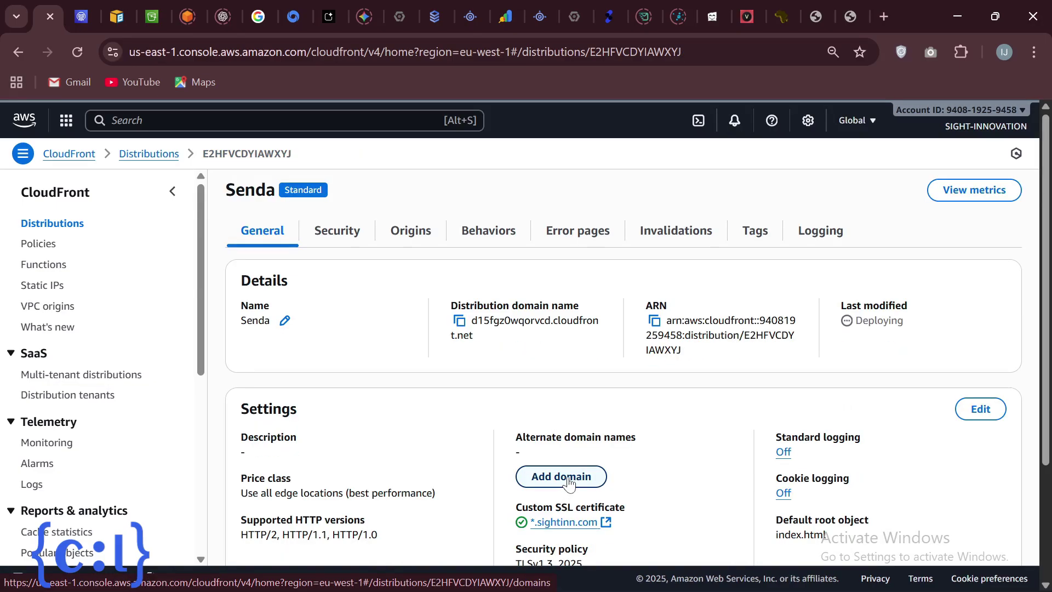
Add senda.sightinn.com as an alternate domain of the distribution, keeping the existing *.sightinn.com TLS certificate.
{"action": "left_click", "coordinate": [561, 476]}
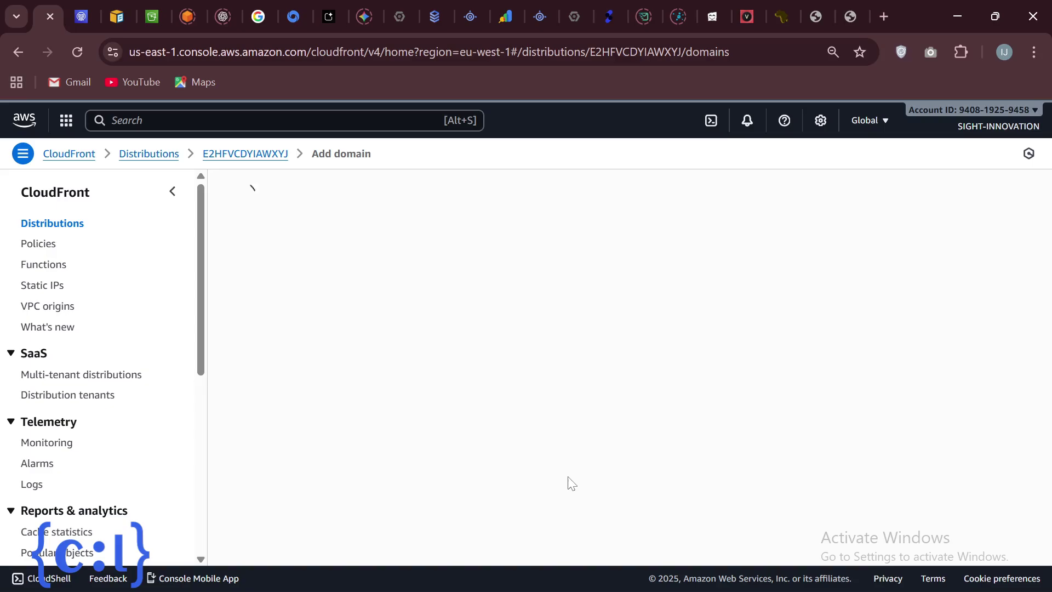
{"action": "type", "text": "d"}
{"action": "key", "text": "BackSpace"}
{"action": "type", "text": "senda.sightinn.com"}
{"action": "left_click", "coordinate": [1000, 426]}
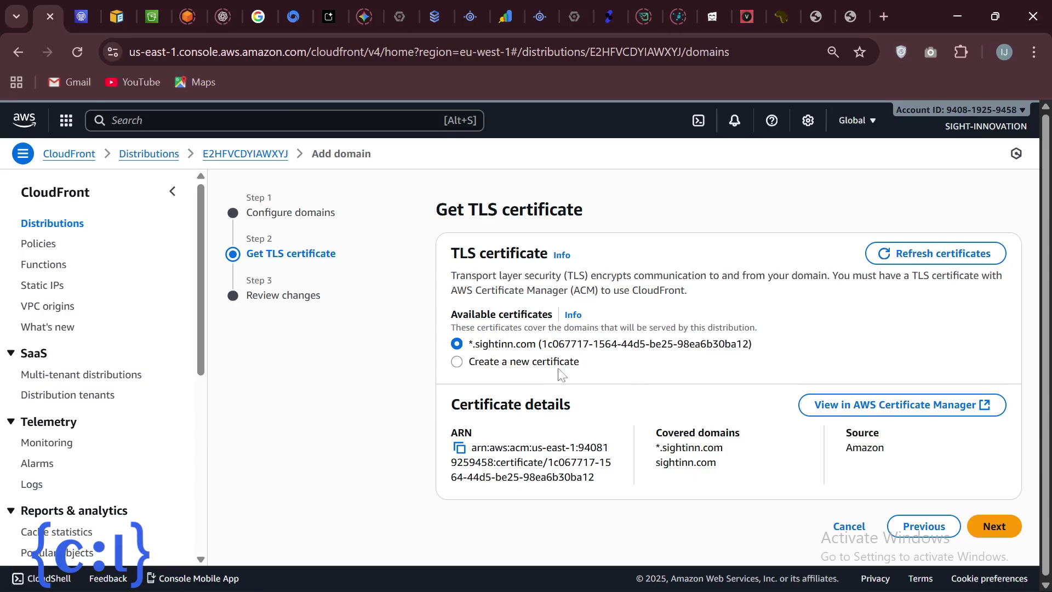
{"action": "left_click", "coordinate": [969, 525]}
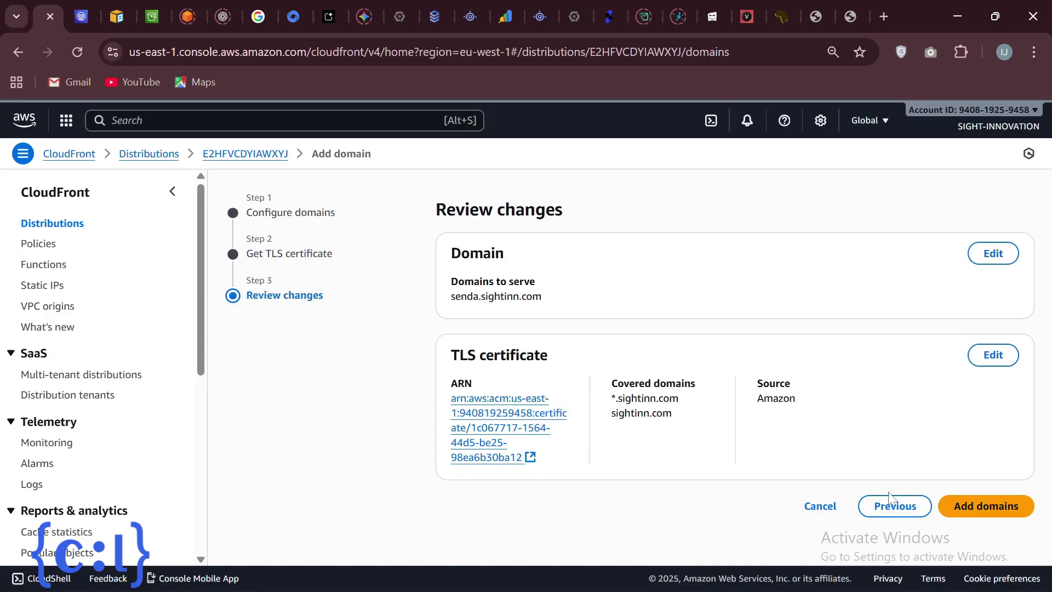
{"action": "left_click", "coordinate": [979, 502]}
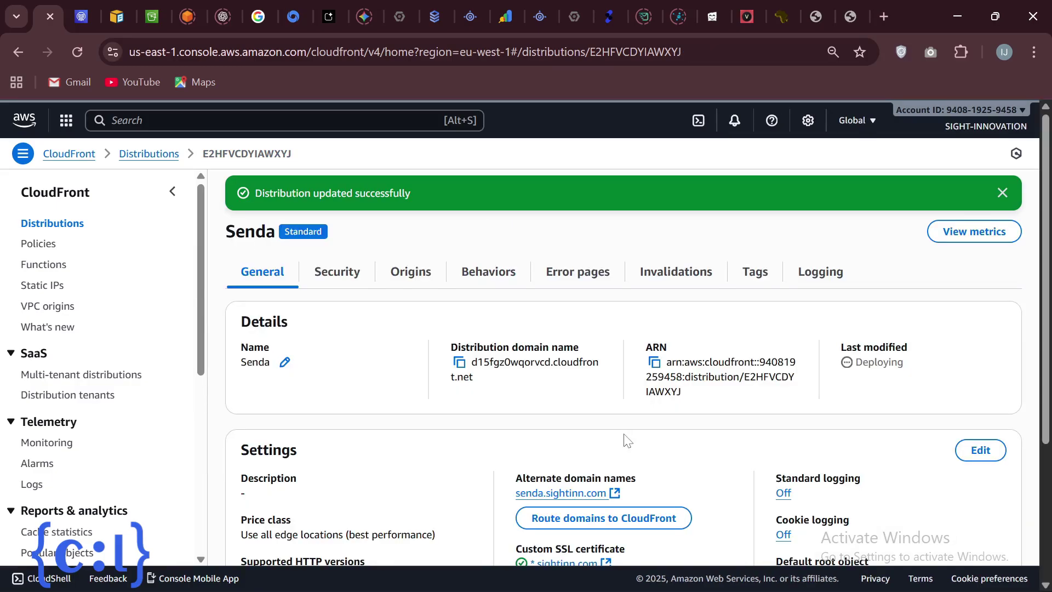
Review the updated distribution settings and open the Default (*) behavior for editing.
{"action": "scroll", "coordinate": [547, 441], "scroll_direction": "down", "scroll_amount": 2}
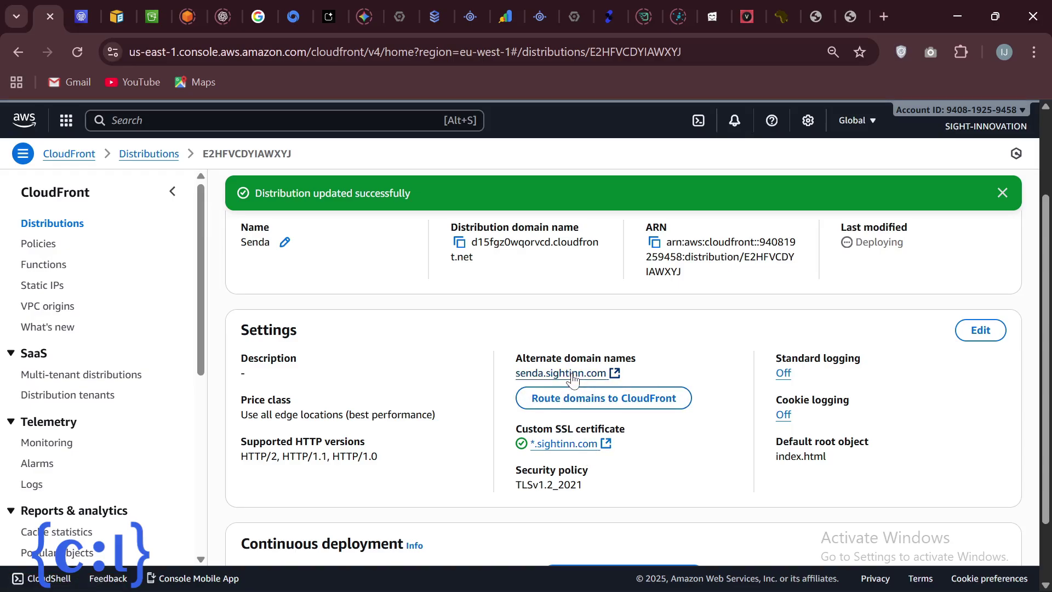
{"action": "scroll", "coordinate": [561, 378], "scroll_direction": "up", "scroll_amount": 1}
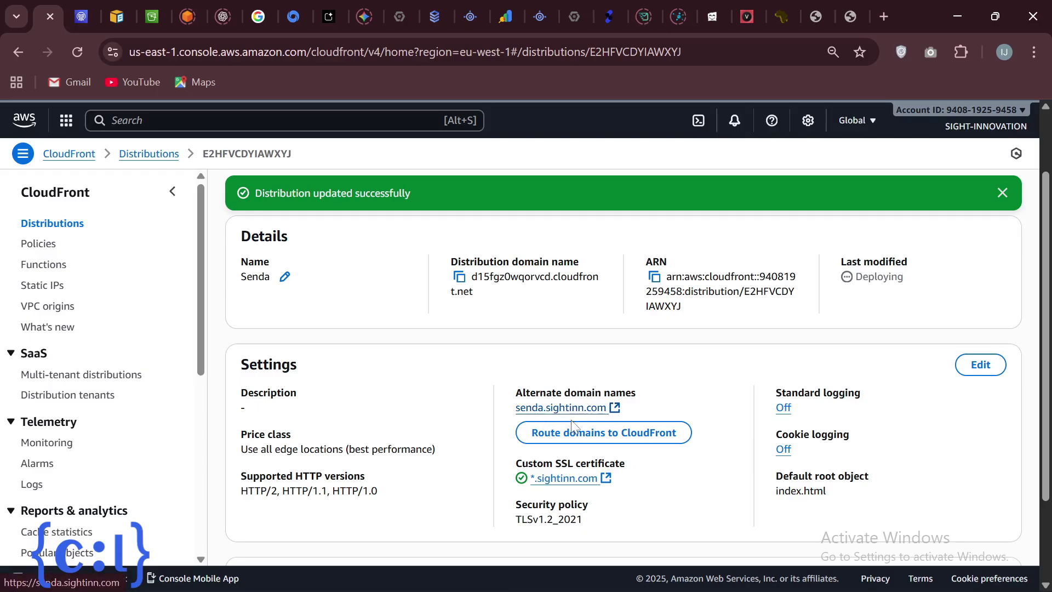
{"action": "scroll", "coordinate": [624, 485], "scroll_direction": "up", "scroll_amount": 2}
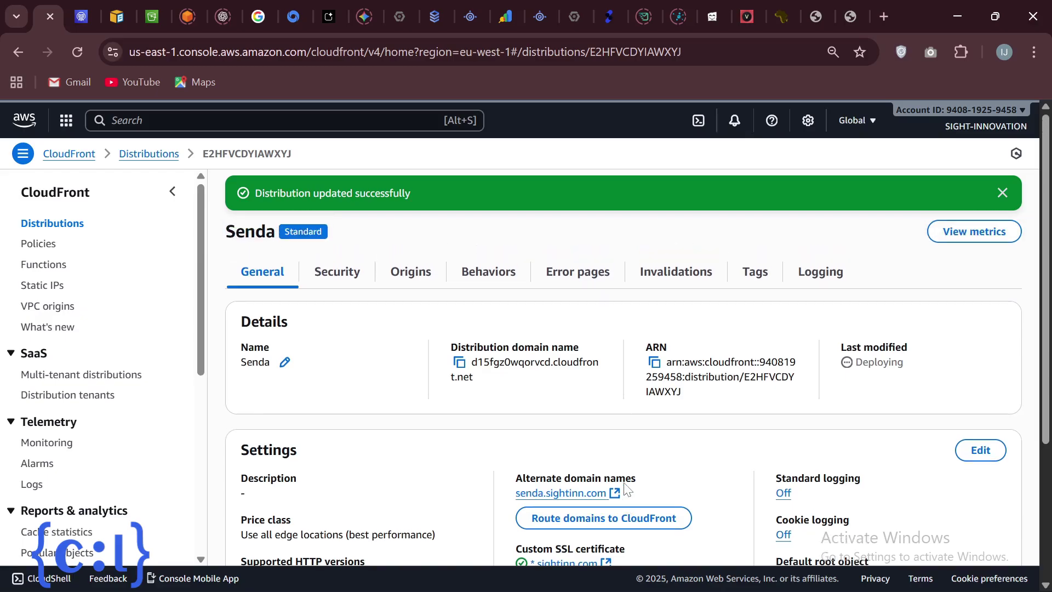
{"action": "left_click", "coordinate": [485, 272]}
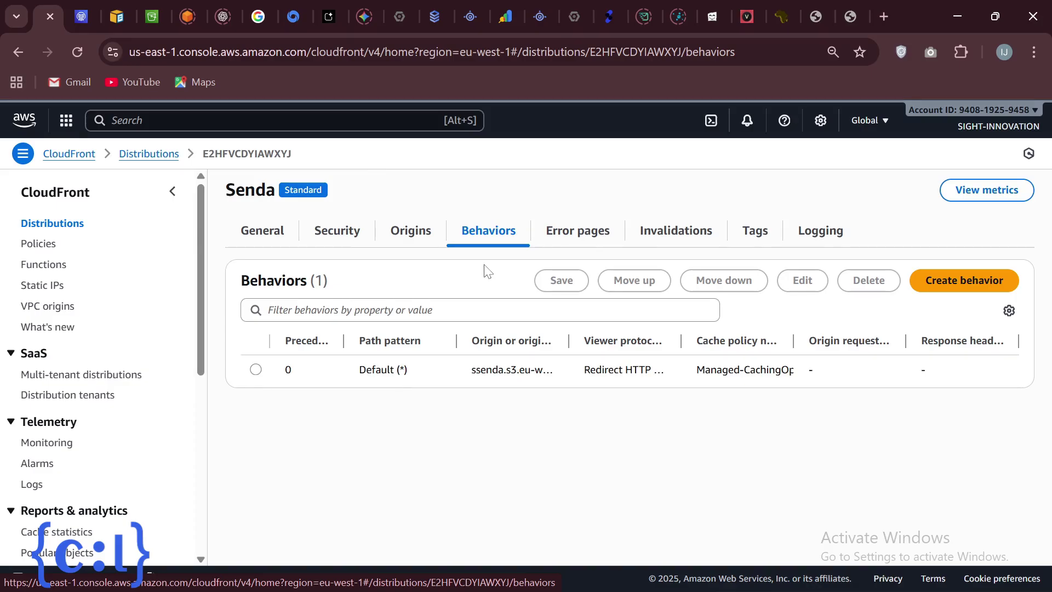
{"action": "left_click", "coordinate": [256, 372]}
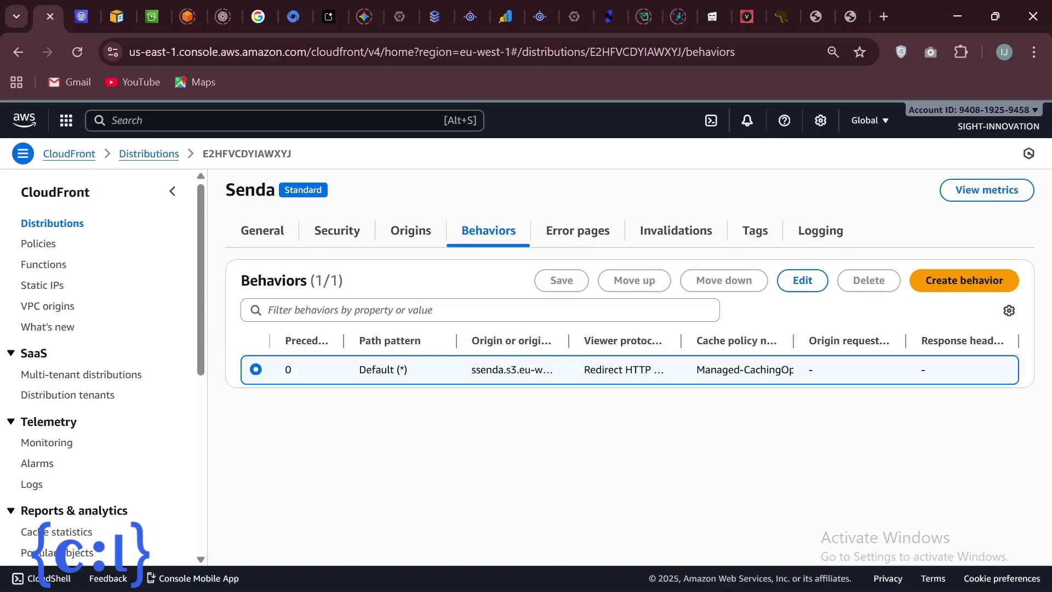
{"action": "left_click", "coordinate": [793, 284]}
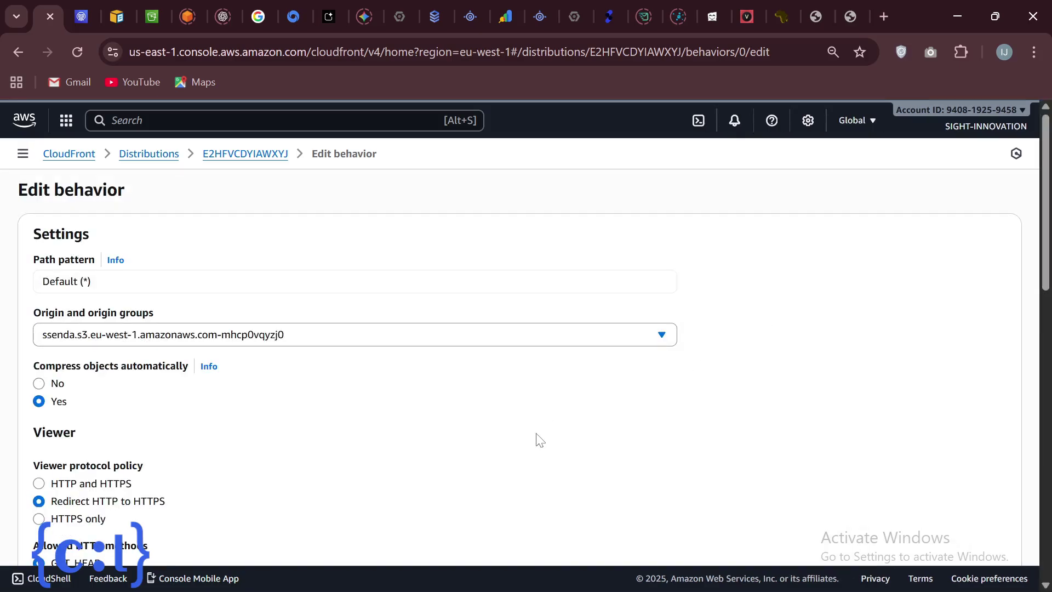
Review the behavior's settings, set the viewer request association to CloudFront Functions and list the functions available for it.
{"action": "scroll", "coordinate": [538, 439], "scroll_direction": "down", "scroll_amount": 3}
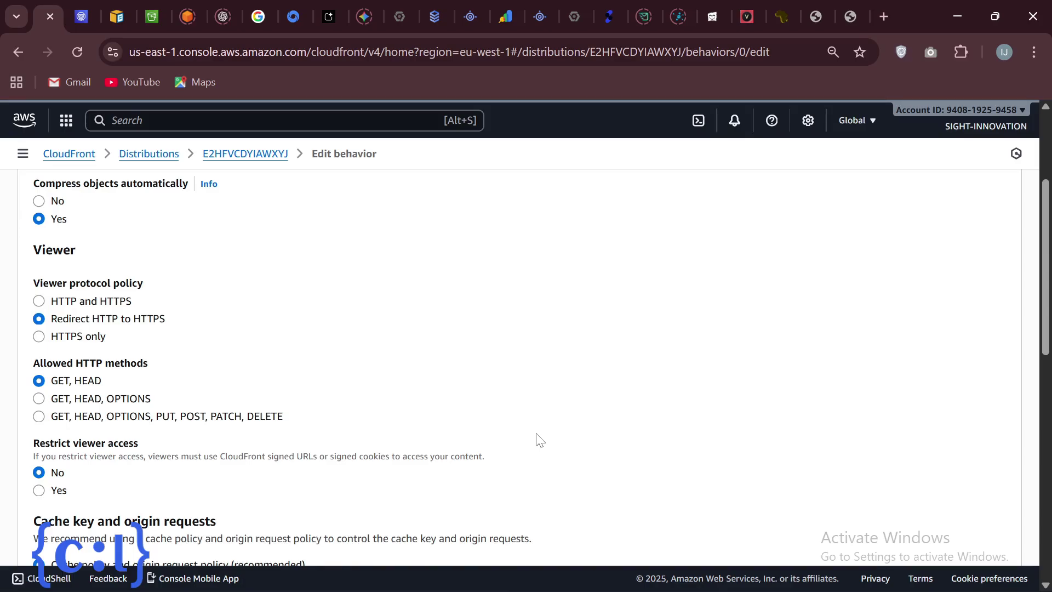
{"action": "scroll", "coordinate": [538, 439], "scroll_direction": "down", "scroll_amount": 6}
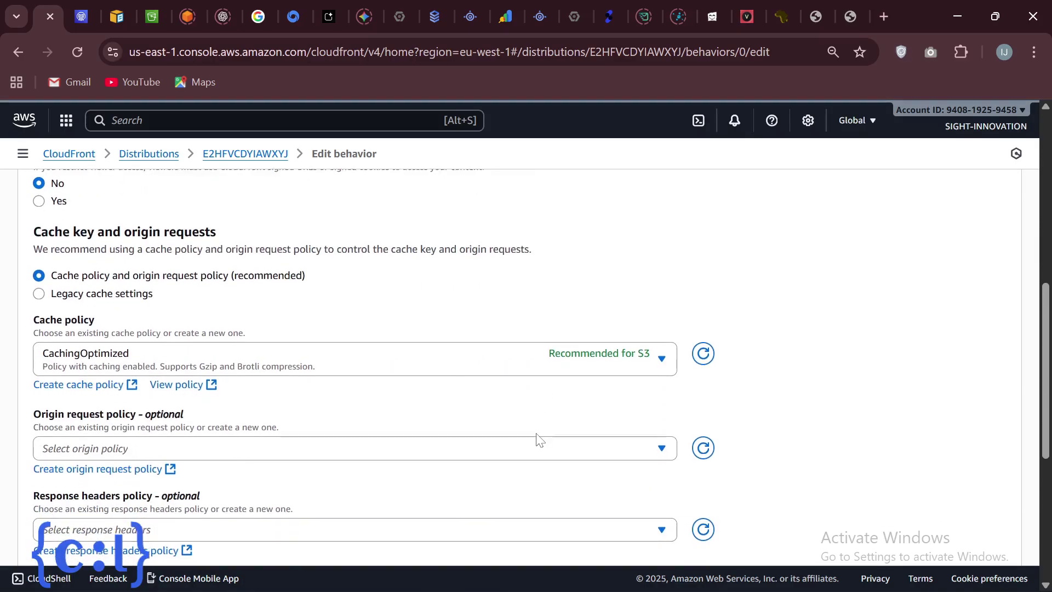
{"action": "scroll", "coordinate": [538, 439], "scroll_direction": "down", "scroll_amount": 3}
{"action": "scroll", "coordinate": [539, 439], "scroll_direction": "up", "scroll_amount": 15}
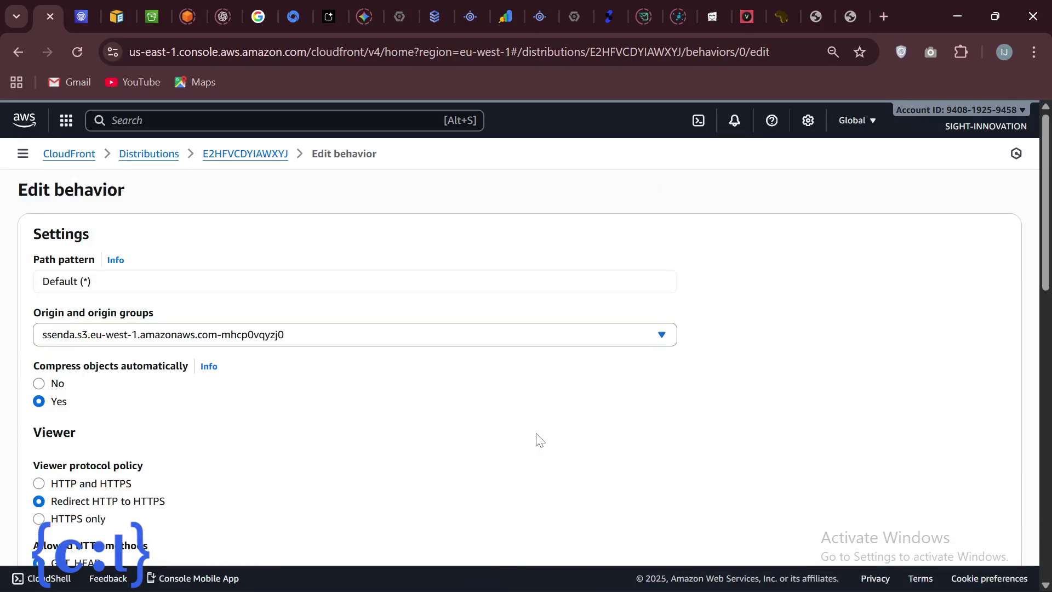
{"action": "scroll", "coordinate": [538, 440], "scroll_direction": "down", "scroll_amount": 8}
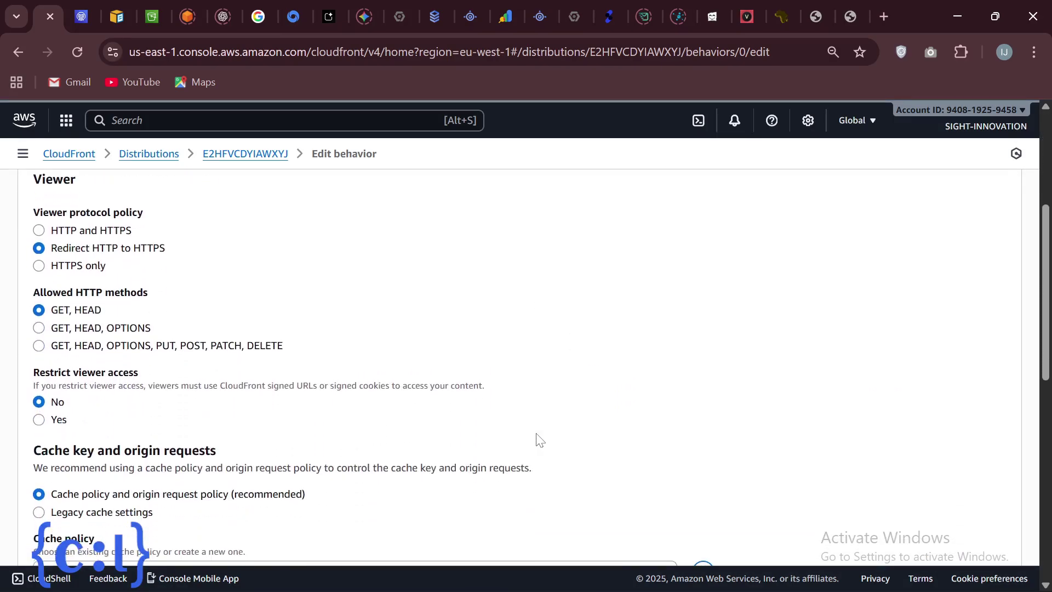
{"action": "scroll", "coordinate": [538, 440], "scroll_direction": "down", "scroll_amount": 4}
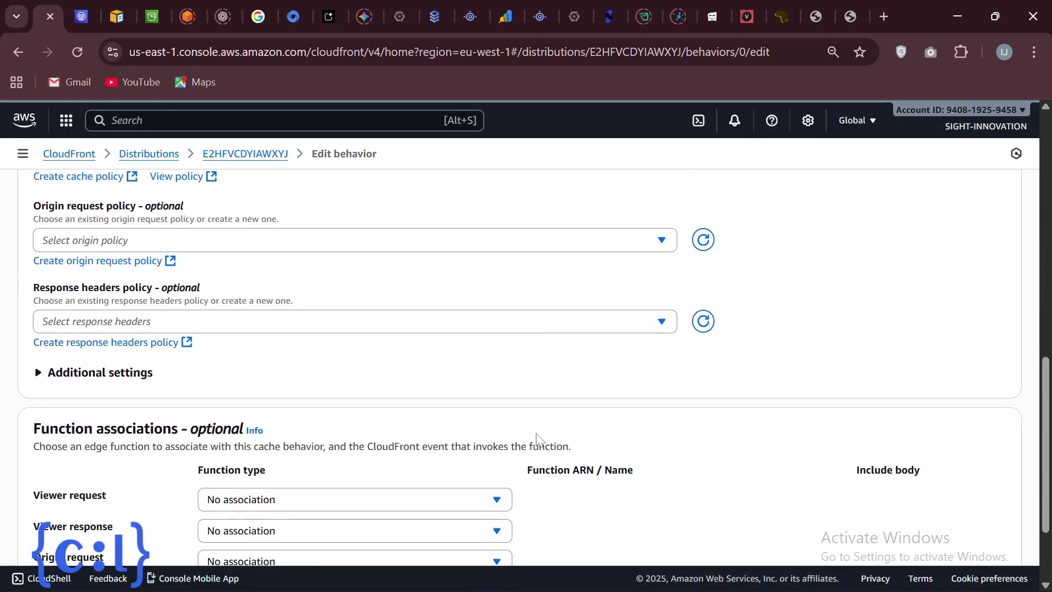
{"action": "scroll", "coordinate": [538, 440], "scroll_direction": "down", "scroll_amount": 2}
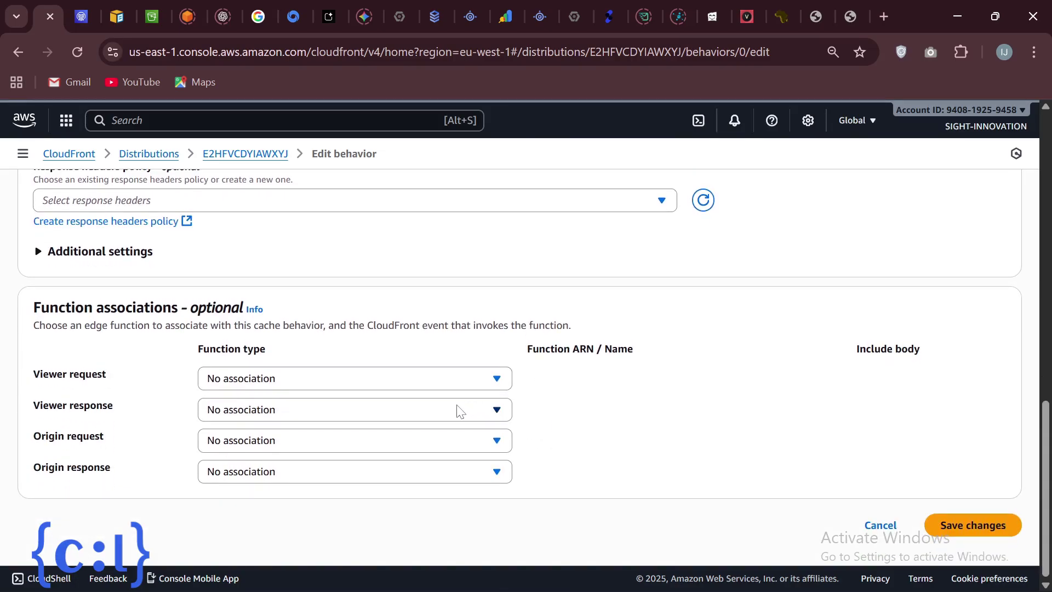
{"action": "left_click", "coordinate": [300, 380]}
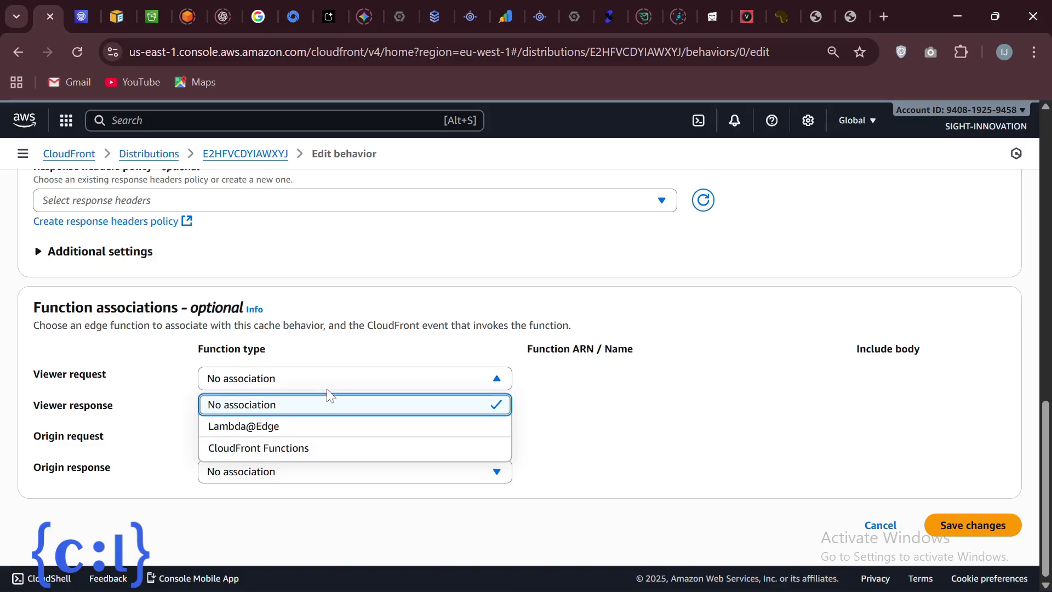
{"action": "left_click", "coordinate": [335, 446]}
{"action": "left_click", "coordinate": [627, 383]}
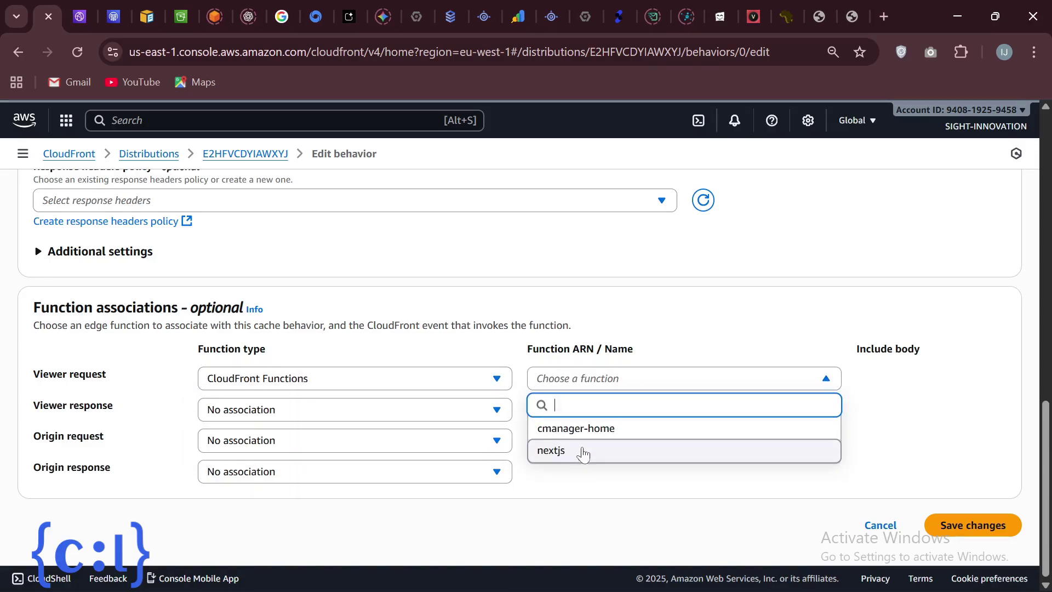
Switch to the other CloudFront browser tab and examine the code of the cmanager-home function.
{"action": "left_click", "coordinate": [75, 20]}
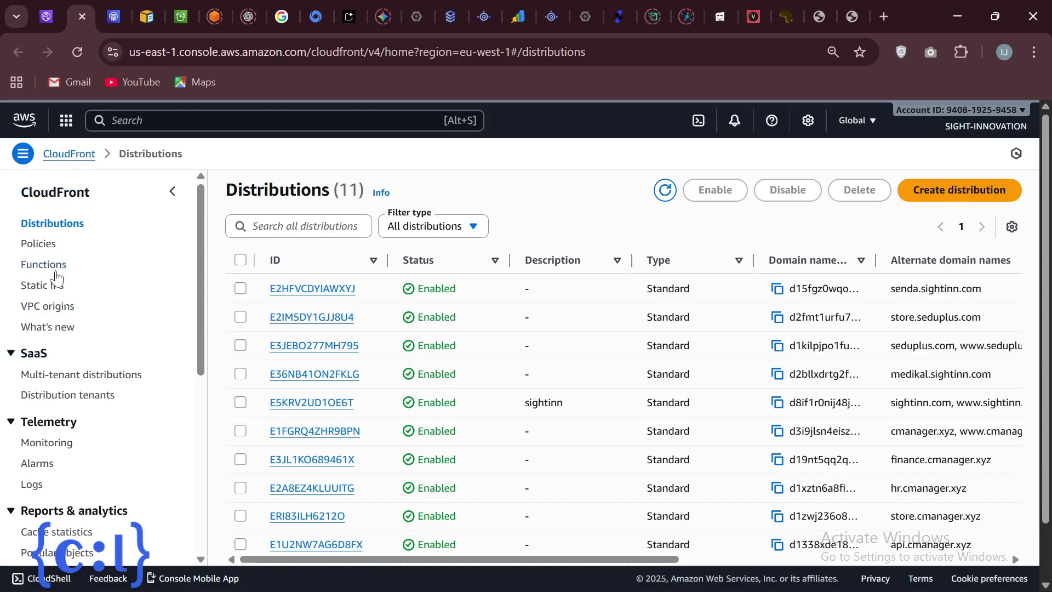
{"action": "left_click", "coordinate": [41, 268]}
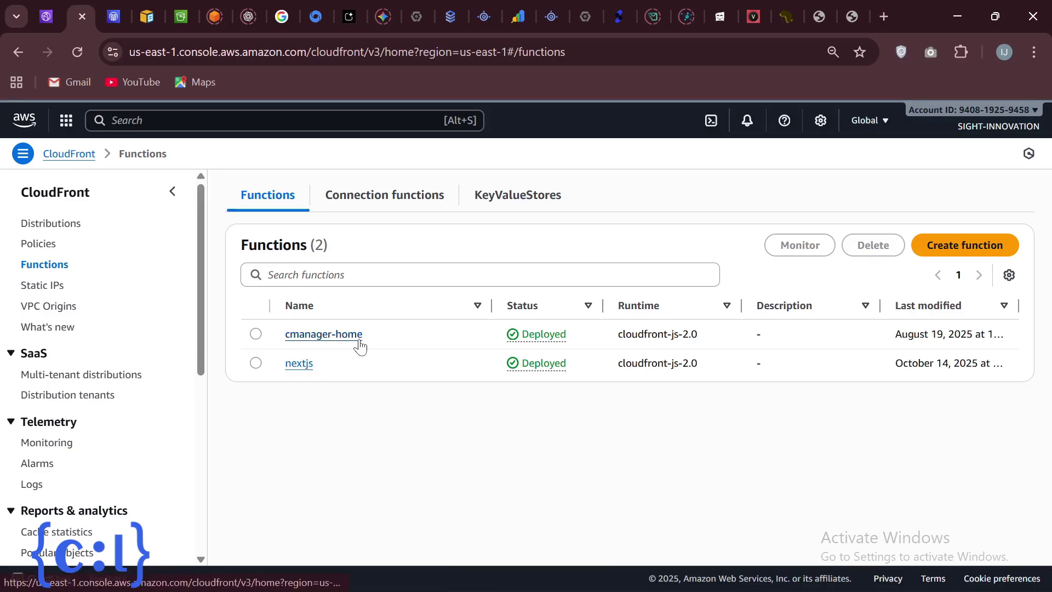
{"action": "left_click", "coordinate": [340, 336]}
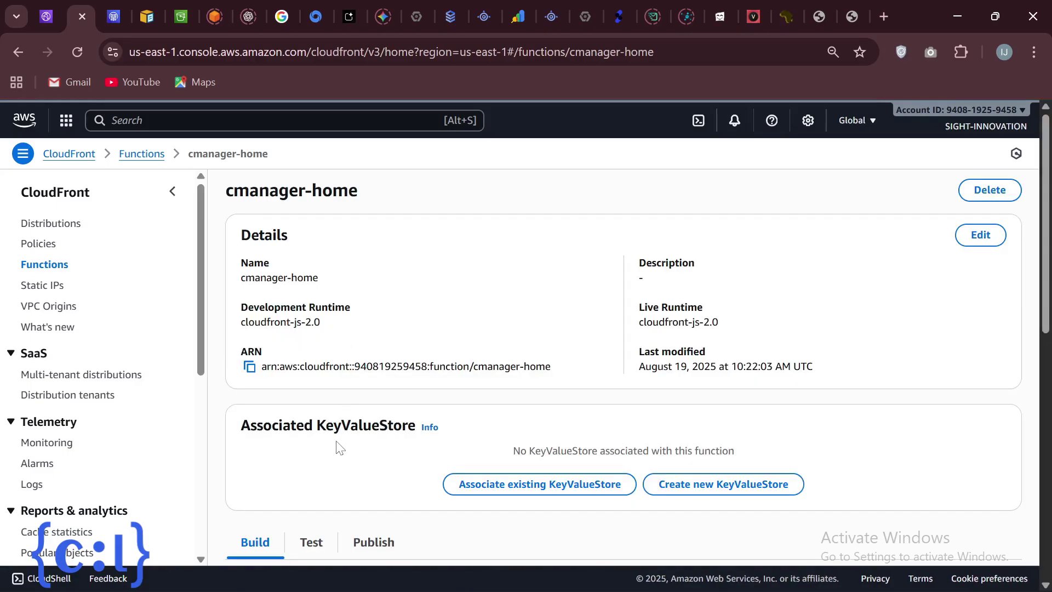
{"action": "scroll", "coordinate": [338, 448], "scroll_direction": "down", "scroll_amount": 5}
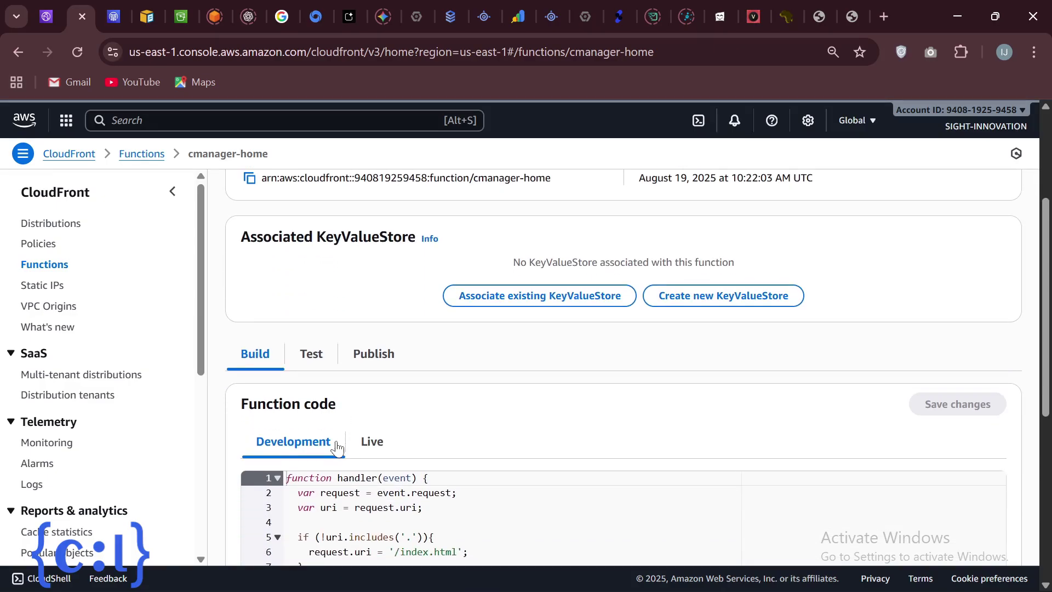
{"action": "scroll", "coordinate": [338, 448], "scroll_direction": "down", "scroll_amount": 1}
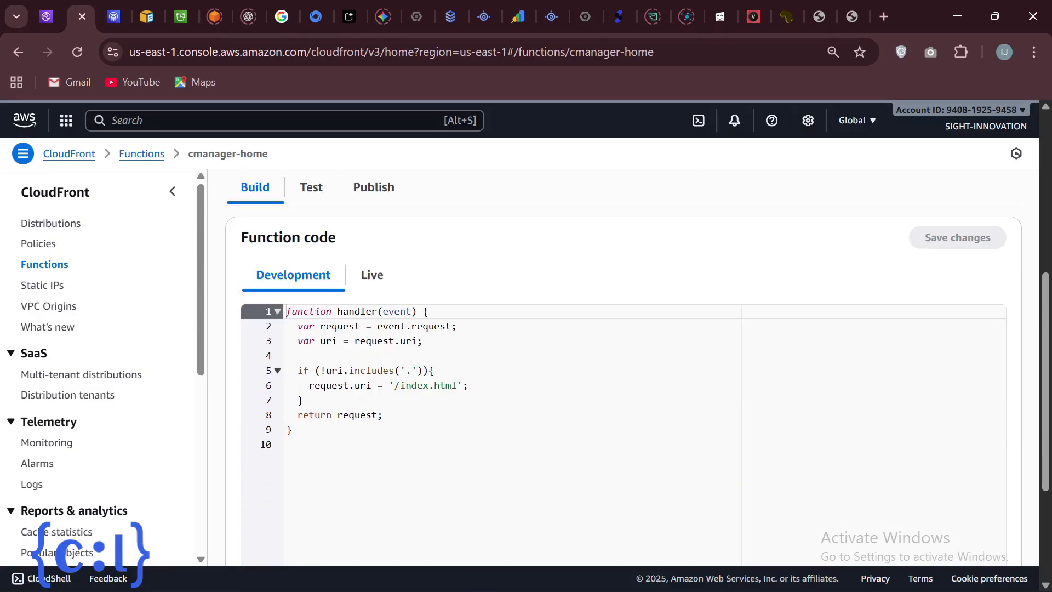
Save the development code of the cmanager-home function and open its publishing options.
{"action": "scroll", "coordinate": [371, 343], "scroll_direction": "up", "scroll_amount": 1}
{"action": "scroll", "coordinate": [371, 375], "scroll_direction": "up", "scroll_amount": 1}
{"action": "scroll", "coordinate": [376, 344], "scroll_direction": "down", "scroll_amount": 1}
{"action": "scroll", "coordinate": [377, 344], "scroll_direction": "down", "scroll_amount": 1}
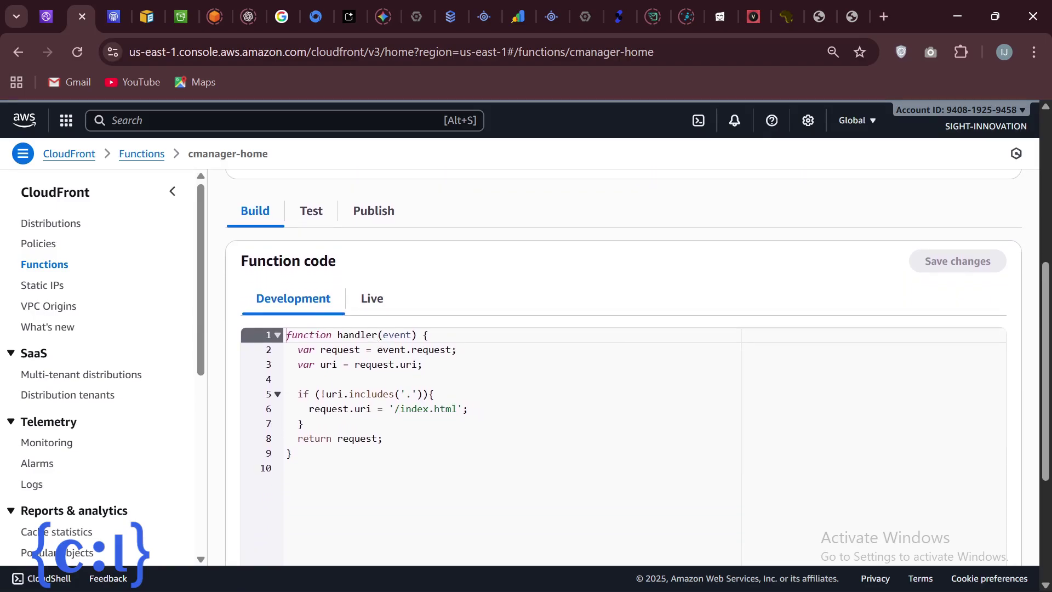
{"action": "left_click", "coordinate": [383, 438]}
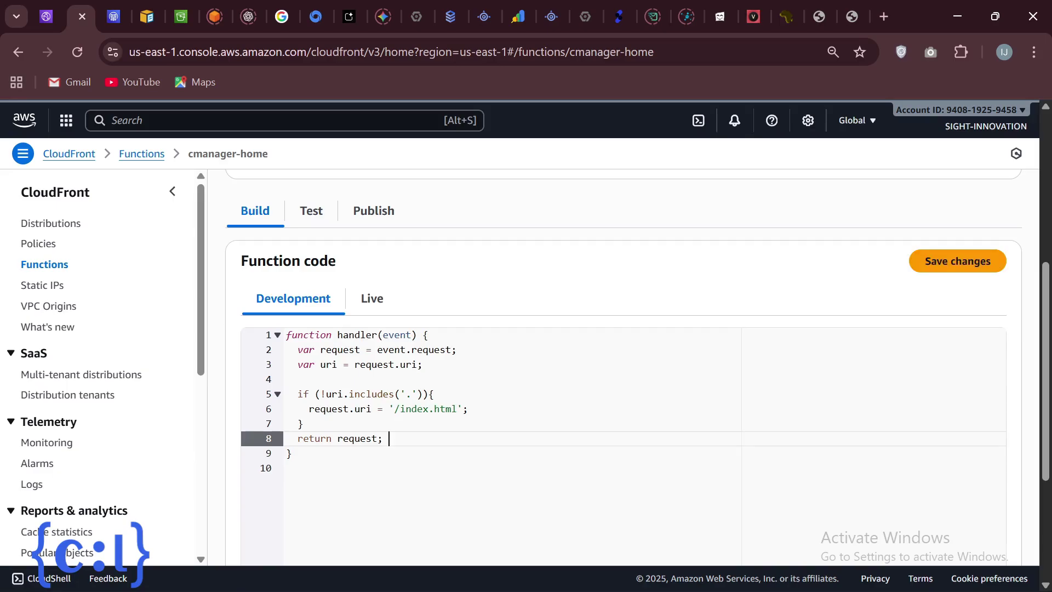
{"action": "left_click", "coordinate": [956, 263]}
{"action": "scroll", "coordinate": [384, 263], "scroll_direction": "up", "scroll_amount": 2}
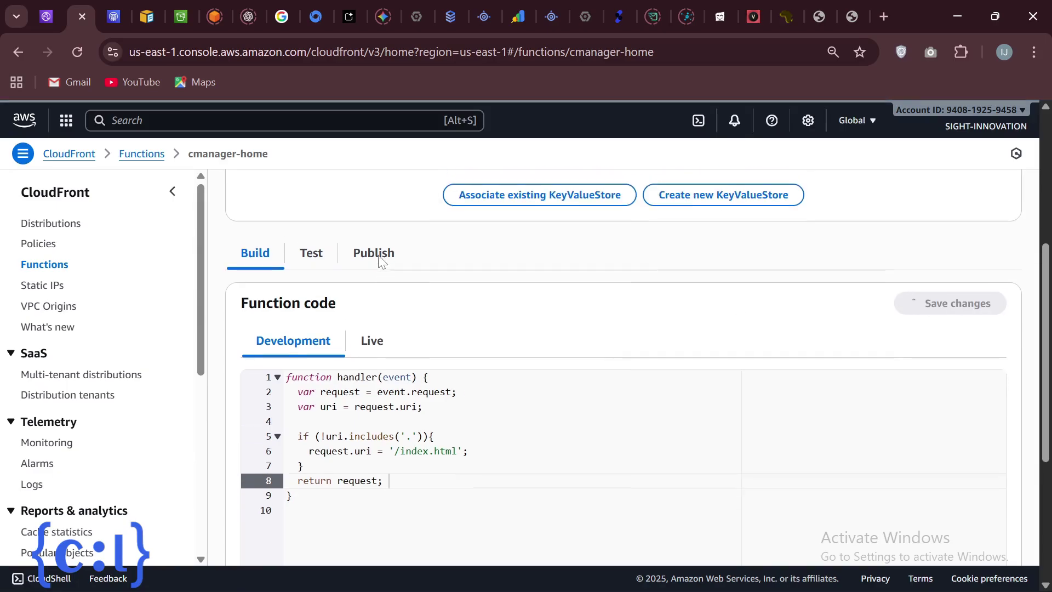
{"action": "scroll", "coordinate": [382, 261], "scroll_direction": "up", "scroll_amount": 1}
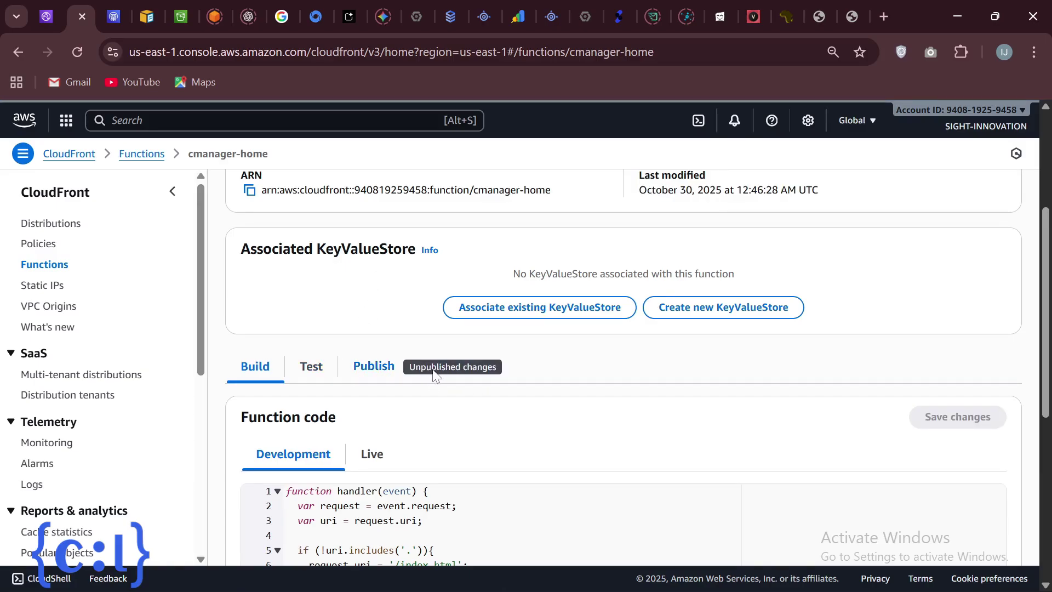
{"action": "left_click", "coordinate": [385, 375]}
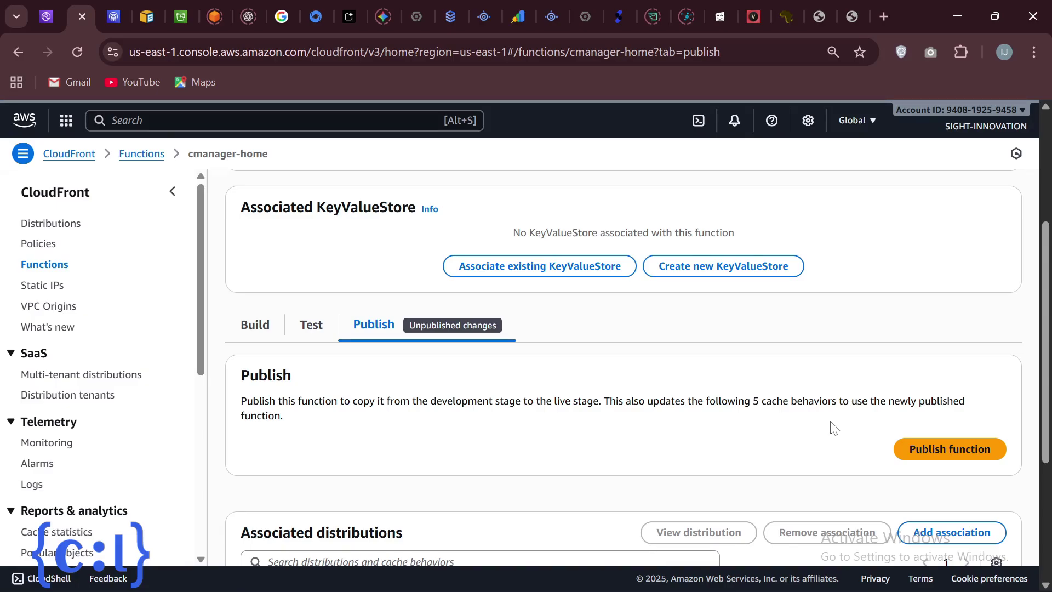
Review the function's test form, including the event type, stage and HTTP method choices and the request fields.
{"action": "left_click", "coordinate": [311, 327]}
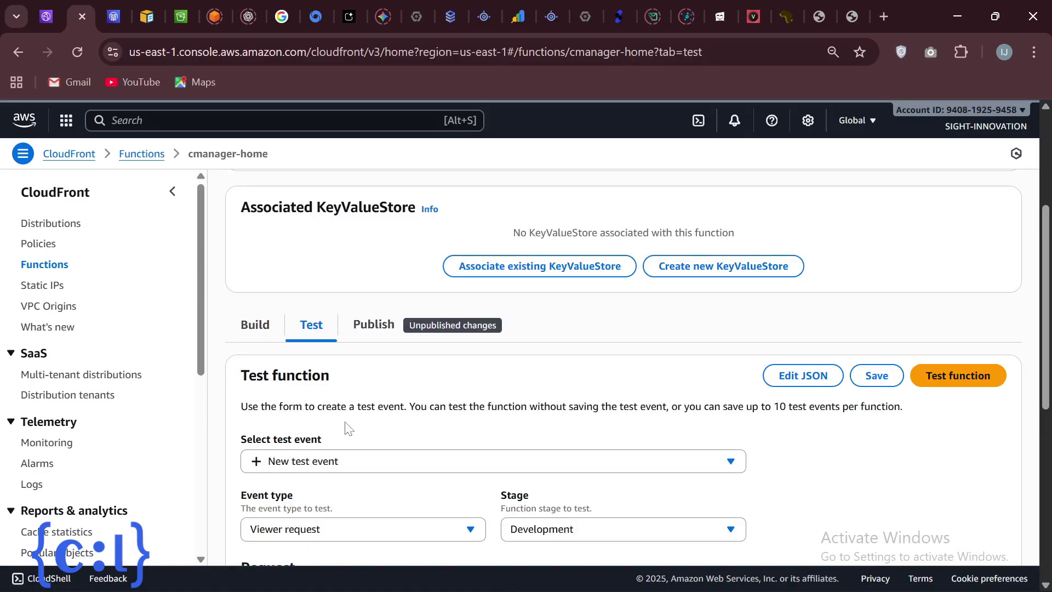
{"action": "scroll", "coordinate": [345, 422], "scroll_direction": "down", "scroll_amount": 1}
{"action": "scroll", "coordinate": [346, 426], "scroll_direction": "down", "scroll_amount": 6}
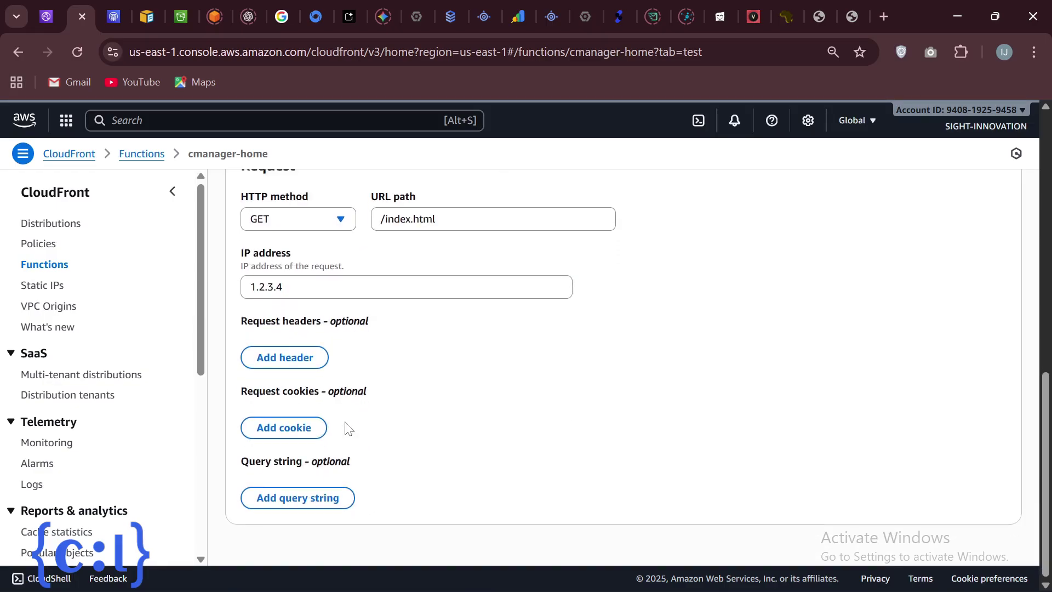
{"action": "scroll", "coordinate": [447, 377], "scroll_direction": "up", "scroll_amount": 3}
{"action": "scroll", "coordinate": [447, 376], "scroll_direction": "up", "scroll_amount": 1}
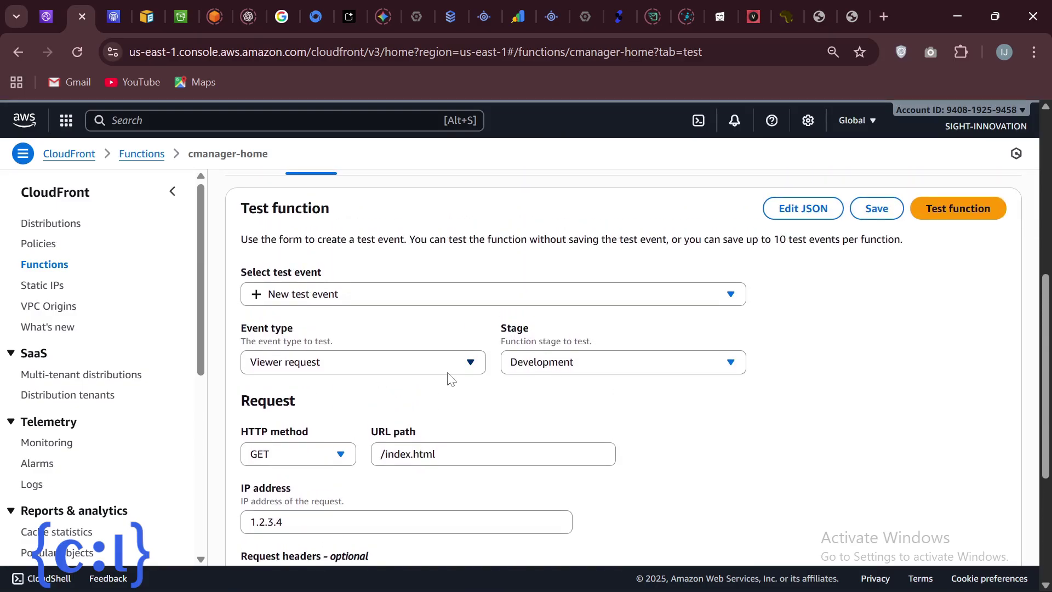
{"action": "left_click", "coordinate": [466, 365]}
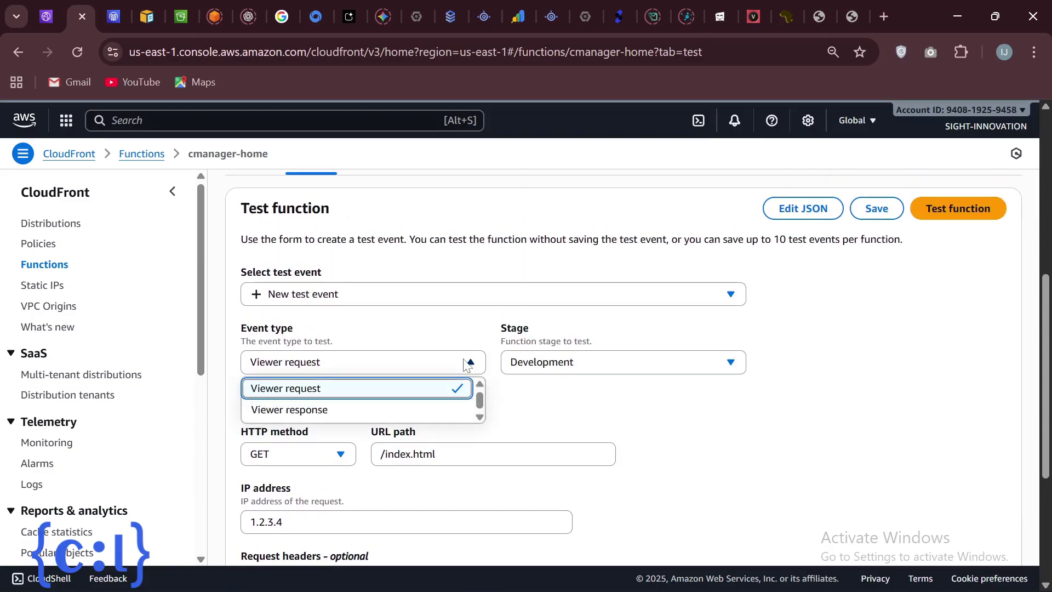
{"action": "left_click", "coordinate": [570, 361]}
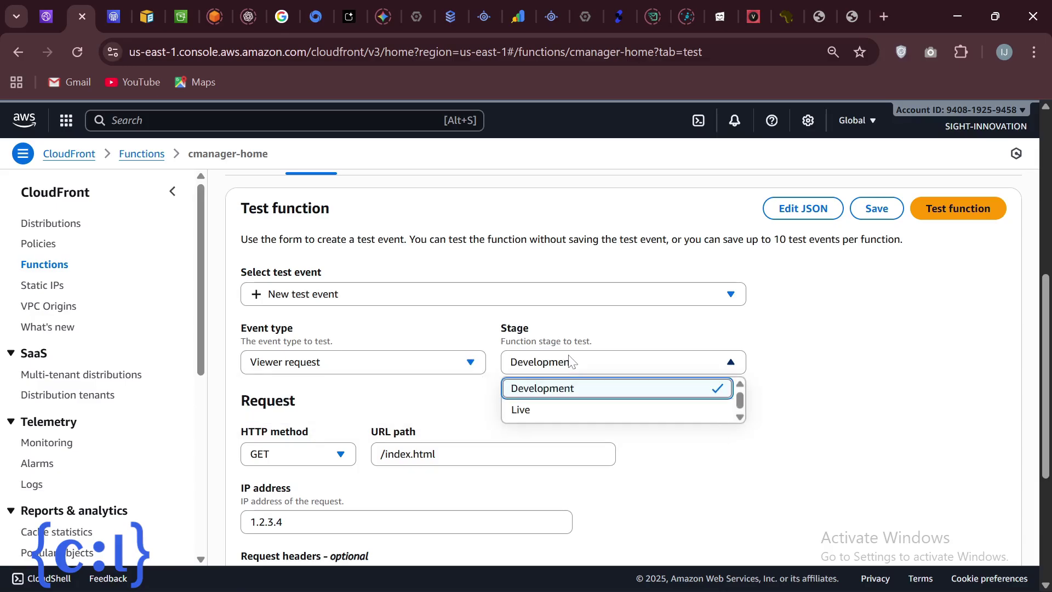
{"action": "left_click", "coordinate": [430, 408]}
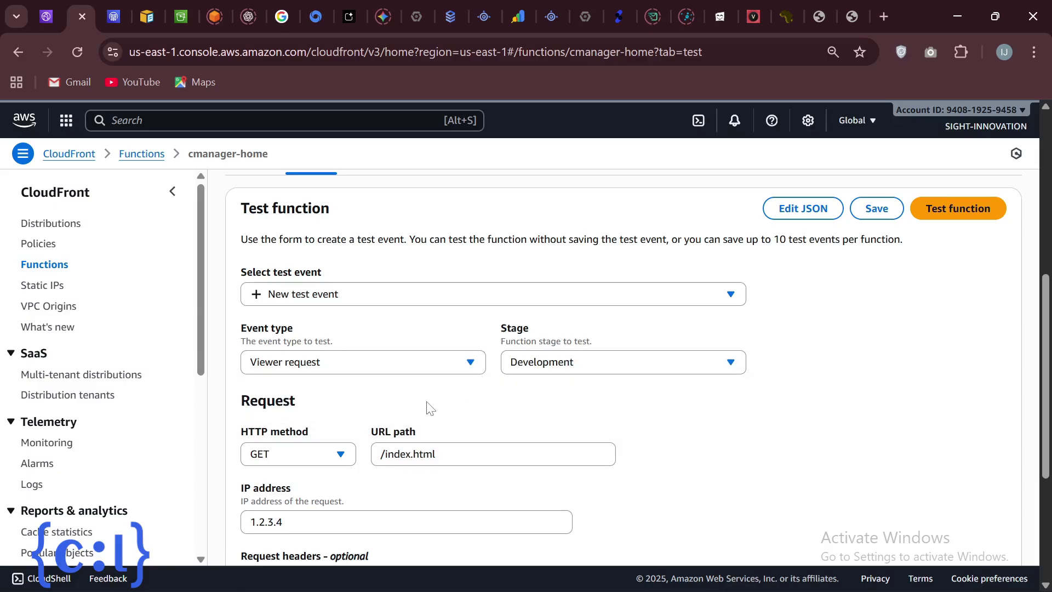
{"action": "scroll", "coordinate": [364, 380], "scroll_direction": "down", "scroll_amount": 2}
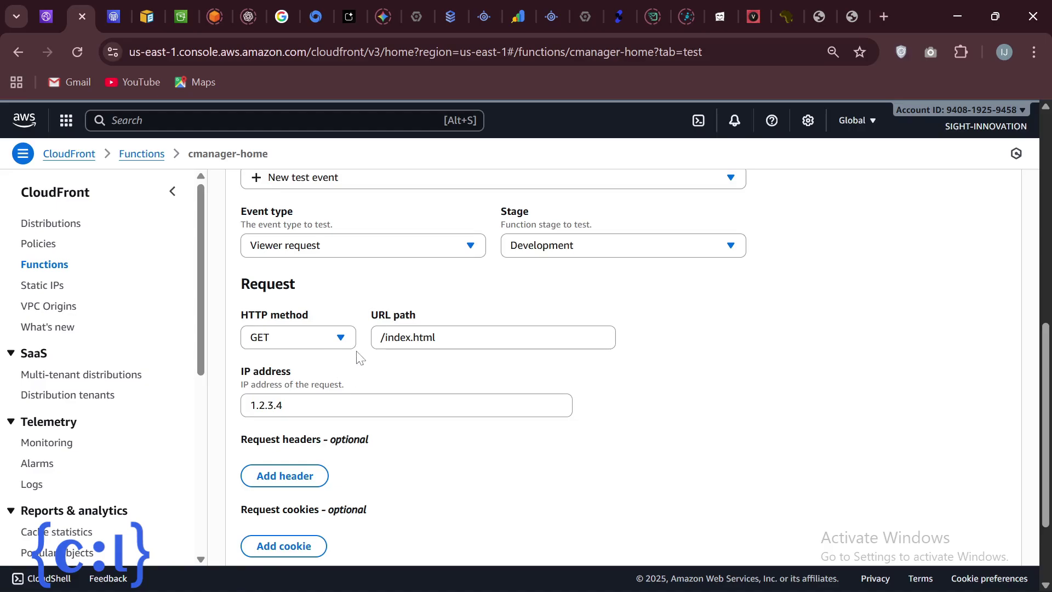
{"action": "left_click", "coordinate": [339, 344]}
{"action": "left_click", "coordinate": [339, 344]}
{"action": "scroll", "coordinate": [382, 376], "scroll_direction": "down", "scroll_amount": 1}
{"action": "scroll", "coordinate": [381, 375], "scroll_direction": "up", "scroll_amount": 5}
{"action": "scroll", "coordinate": [382, 376], "scroll_direction": "down", "scroll_amount": 1}
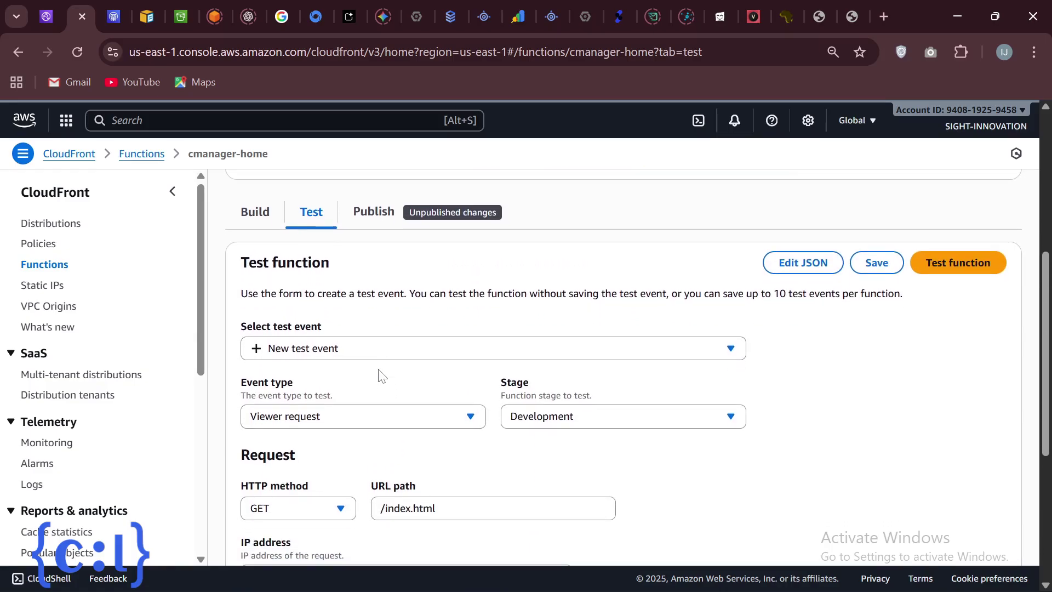
Test the function in the Development stage with a GET viewer request for /index.html and view the execution result.
{"action": "left_click", "coordinate": [943, 257]}
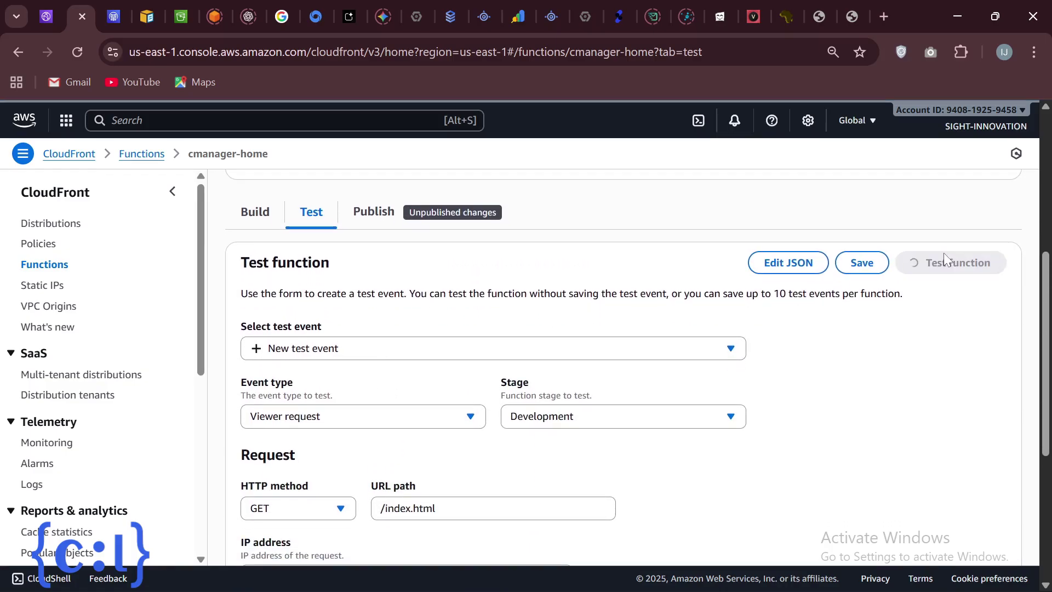
{"action": "scroll", "coordinate": [787, 463], "scroll_direction": "down", "scroll_amount": 1}
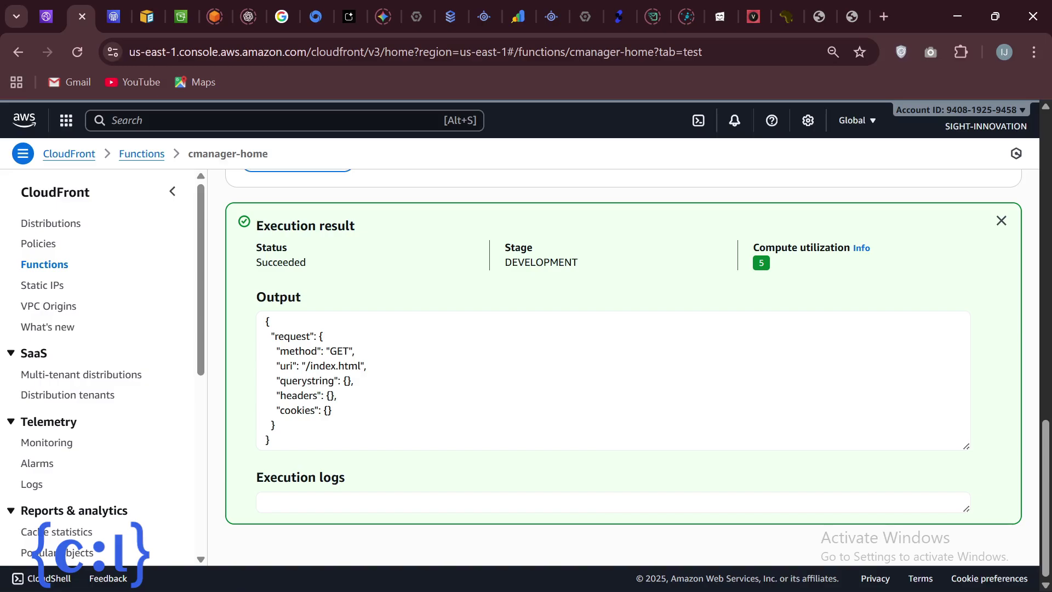
{"action": "scroll", "coordinate": [405, 282], "scroll_direction": "up", "scroll_amount": 6}
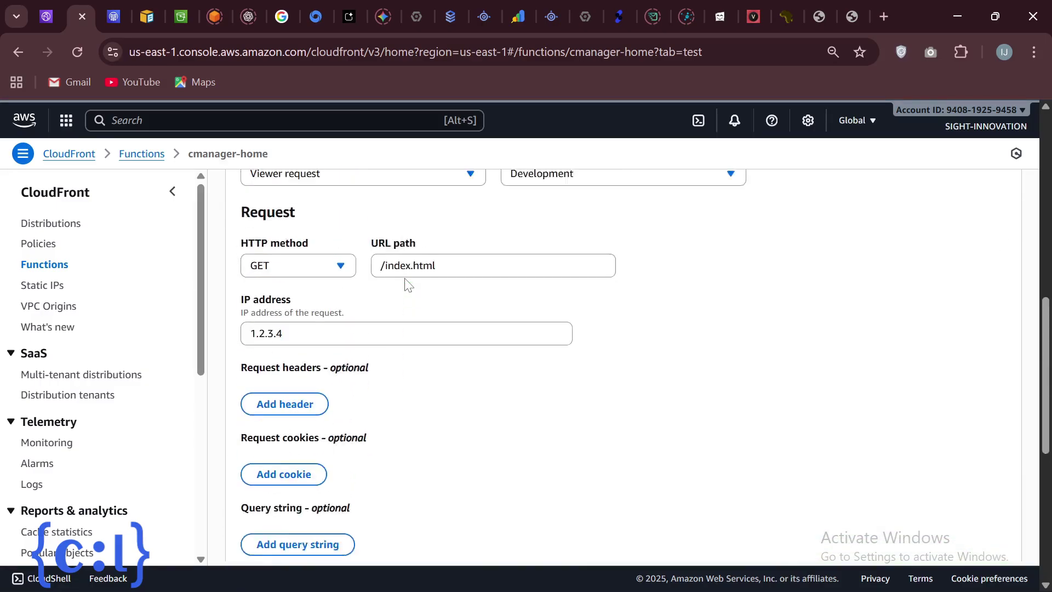
{"action": "scroll", "coordinate": [406, 282], "scroll_direction": "up", "scroll_amount": 5}
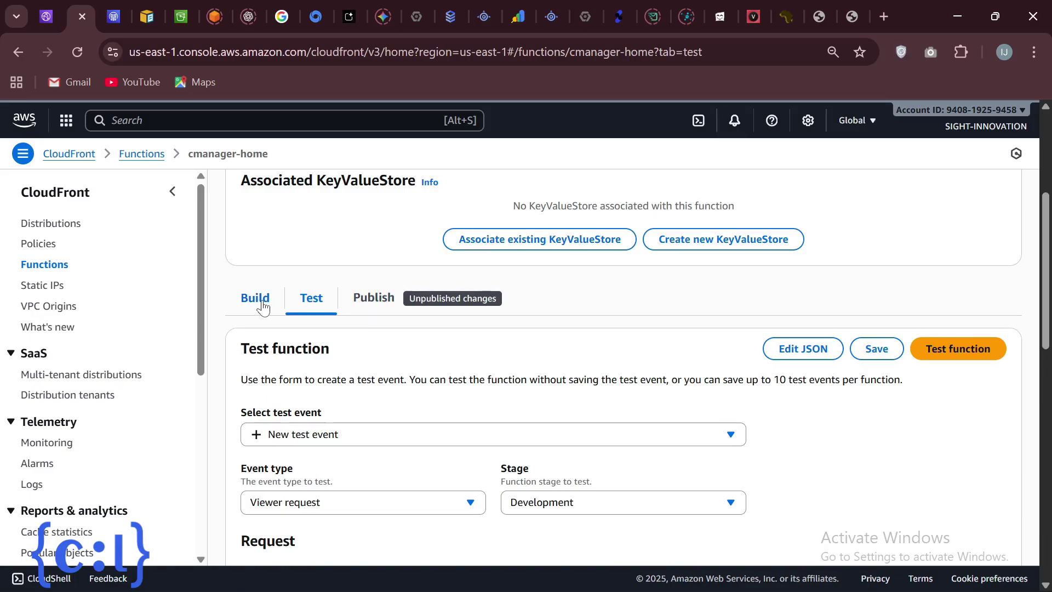
Compare the function's development code with the test request settings and the execution output.
{"action": "left_click", "coordinate": [263, 306]}
{"action": "scroll", "coordinate": [263, 306], "scroll_direction": "down", "scroll_amount": 2}
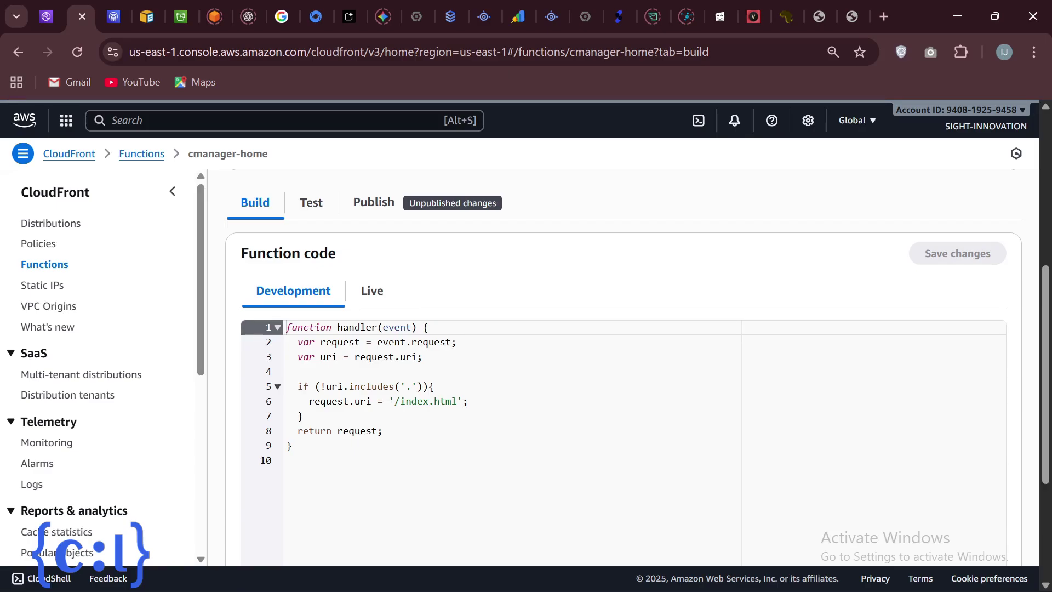
{"action": "left_click", "coordinate": [314, 210]}
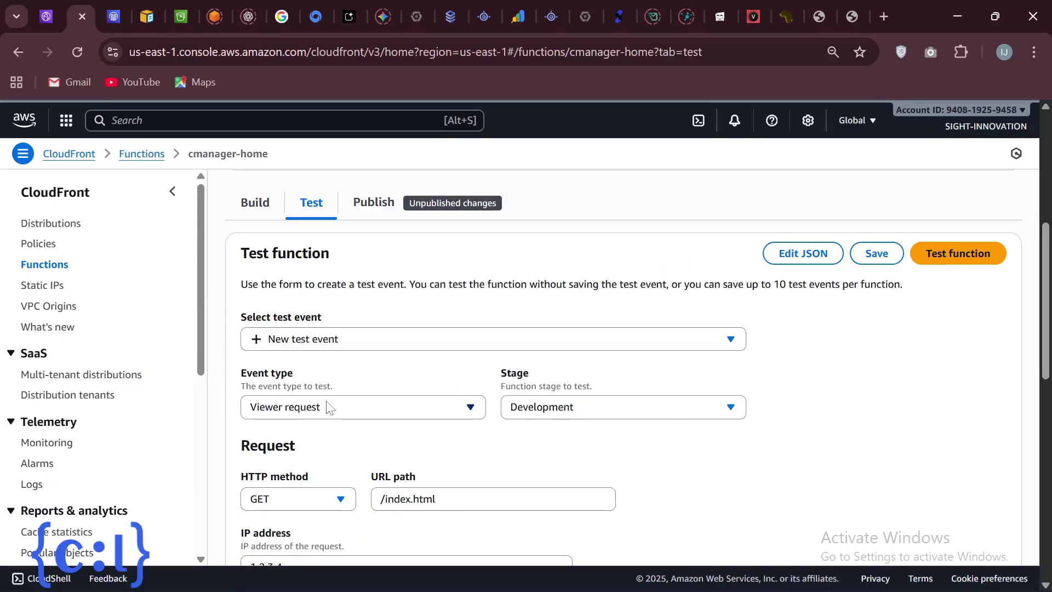
{"action": "scroll", "coordinate": [326, 405], "scroll_direction": "down", "scroll_amount": 9}
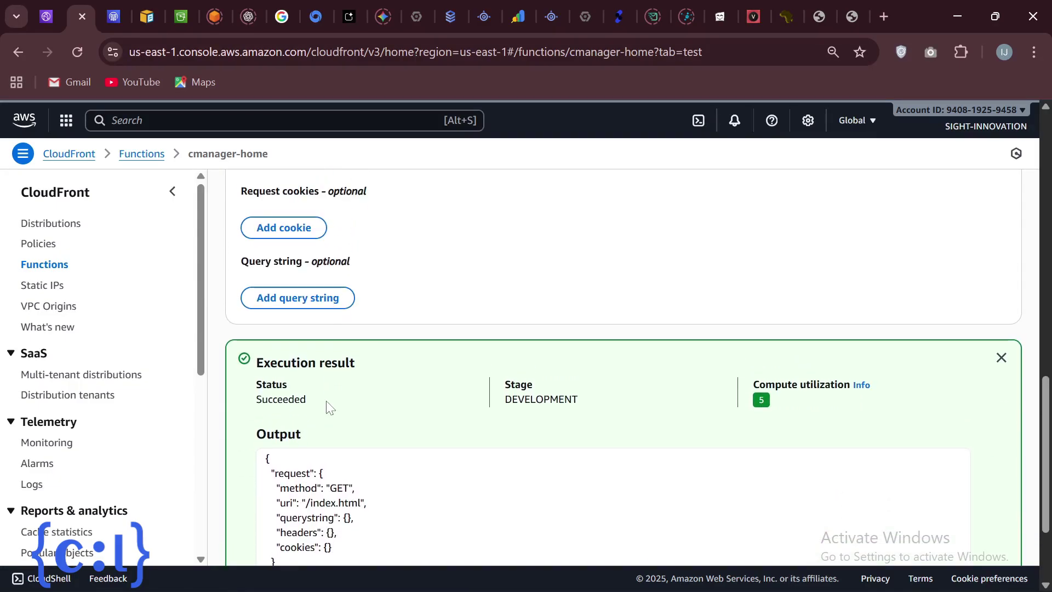
{"action": "scroll", "coordinate": [326, 400], "scroll_direction": "up", "scroll_amount": 6}
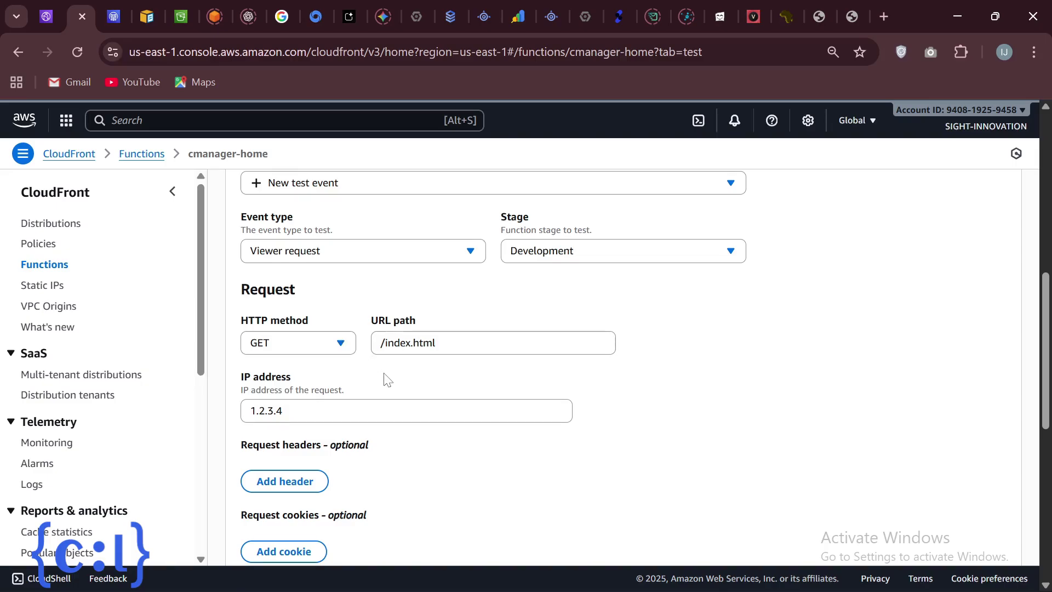
{"action": "scroll", "coordinate": [386, 378], "scroll_direction": "down", "scroll_amount": 1}
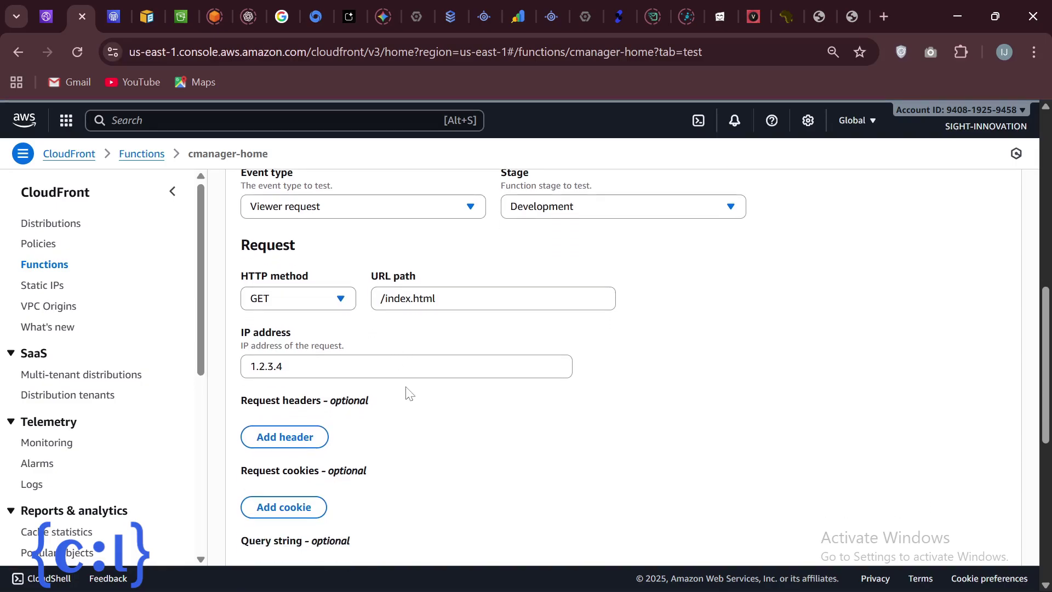
{"action": "scroll", "coordinate": [405, 392], "scroll_direction": "down", "scroll_amount": 7}
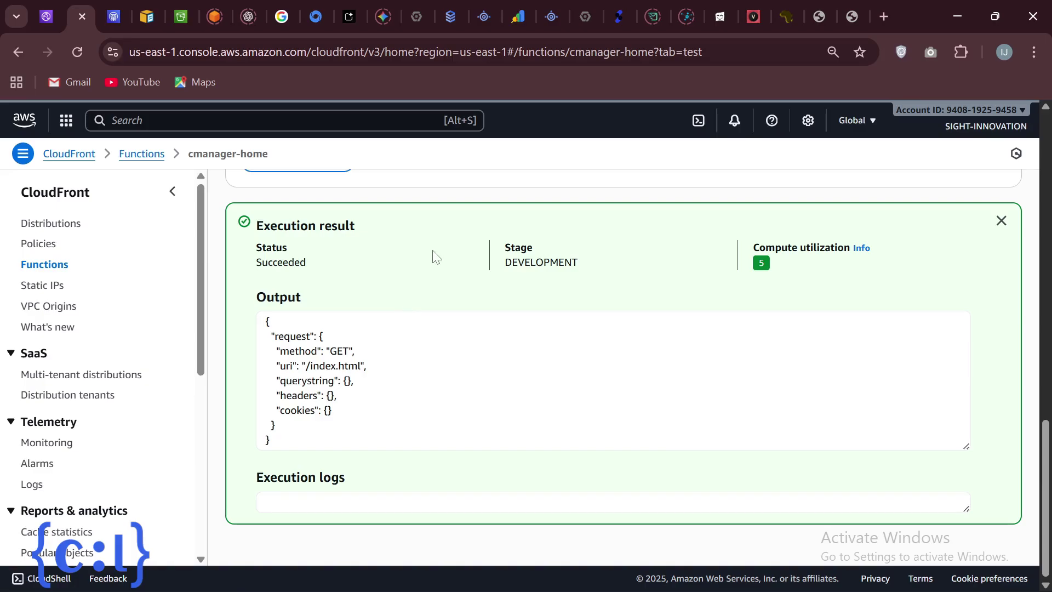
Set the URL path of the test request to /test.
{"action": "scroll", "coordinate": [433, 257], "scroll_direction": "up", "scroll_amount": 4}
{"action": "scroll", "coordinate": [432, 256], "scroll_direction": "up", "scroll_amount": 7}
{"action": "left_click", "coordinate": [427, 386]}
{"action": "key", "text": "BackSpace"}
{"action": "key", "text": "BackSpace"}
{"action": "key", "text": "BackSpace"}
{"action": "key", "text": "BackSpace"}
{"action": "key", "text": "BackSpace"}
{"action": "key", "text": "BackSpace"}
{"action": "key", "text": "BackSpace"}
{"action": "key", "text": "BackSpace"}
{"action": "key", "text": "BackSpace"}
{"action": "key", "text": "BackSpace"}
{"action": "type", "text": "test"}
Run the function test with the /test path and check the execution output.
{"action": "scroll", "coordinate": [625, 367], "scroll_direction": "up", "scroll_amount": 8}
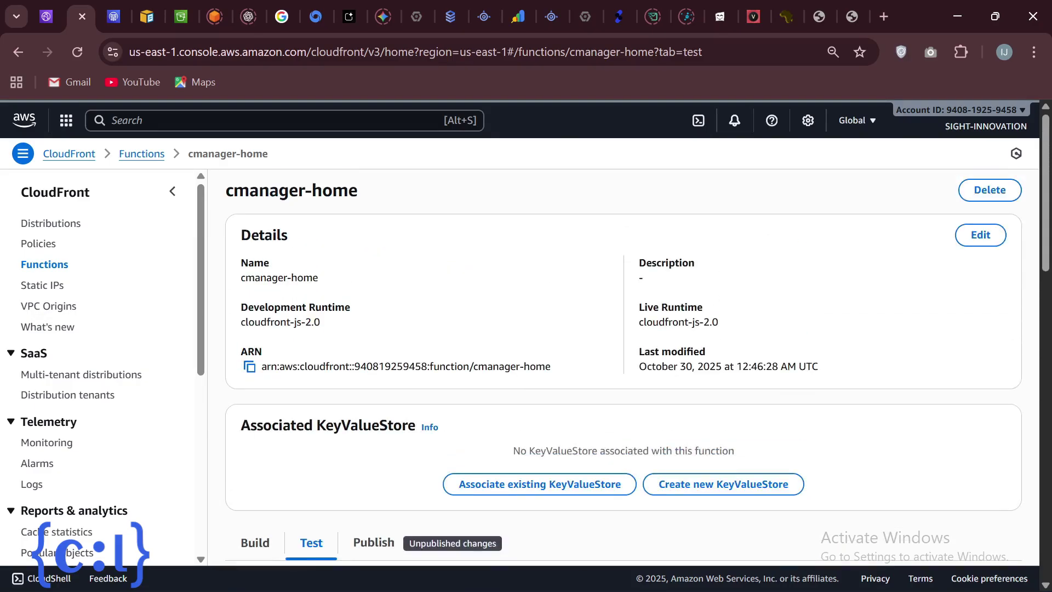
{"action": "scroll", "coordinate": [931, 450], "scroll_direction": "down", "scroll_amount": 3}
{"action": "left_click", "coordinate": [960, 402]}
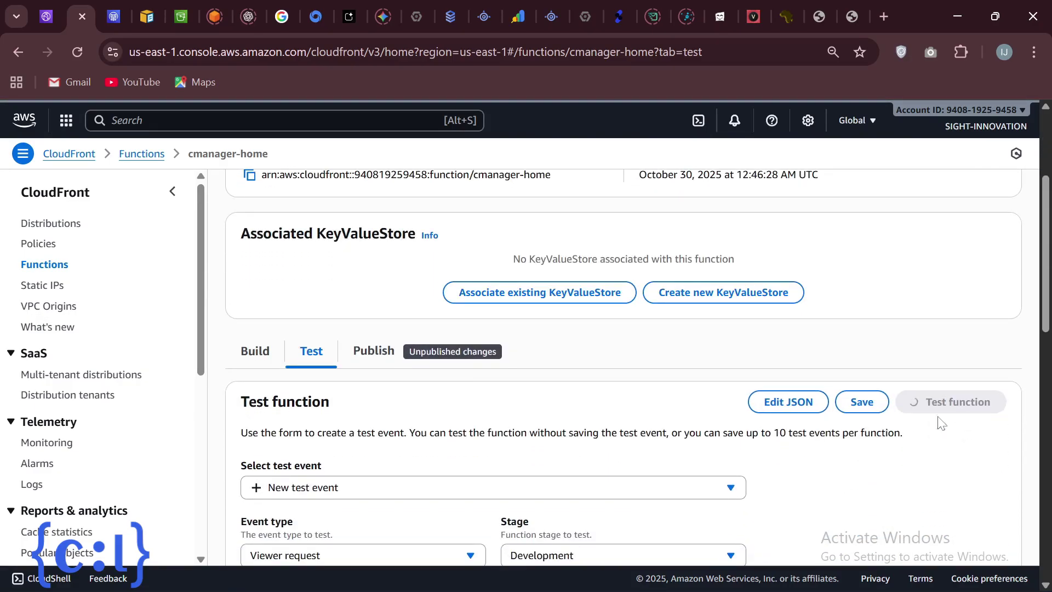
{"action": "scroll", "coordinate": [619, 419], "scroll_direction": "down", "scroll_amount": 1}
{"action": "scroll", "coordinate": [619, 419], "scroll_direction": "down", "scroll_amount": 10}
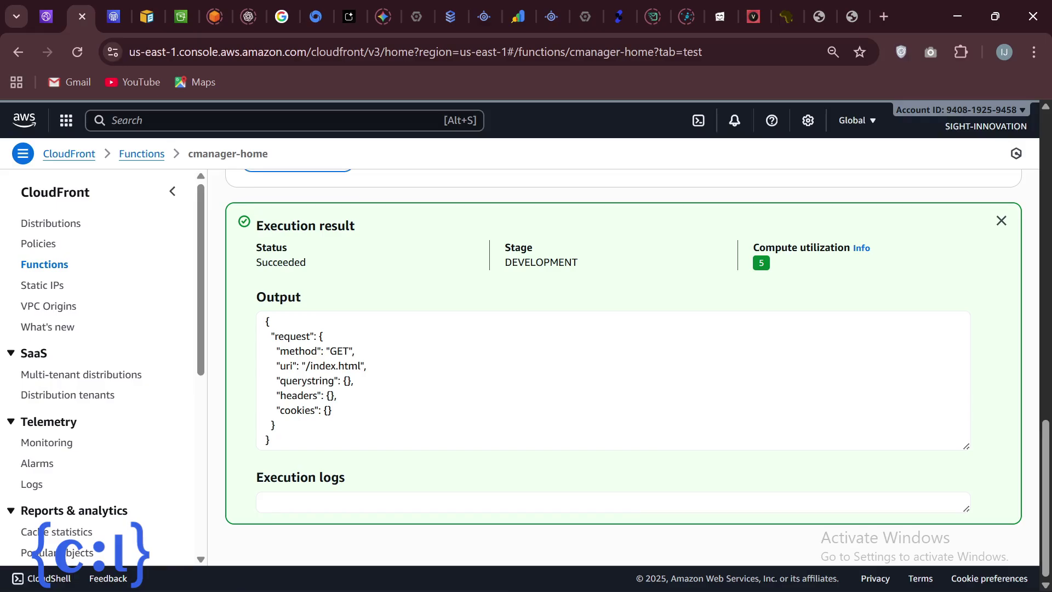
Check the test request's path and stage choices, then look over the function's development code again.
{"action": "scroll", "coordinate": [543, 336], "scroll_direction": "up", "scroll_amount": 10}
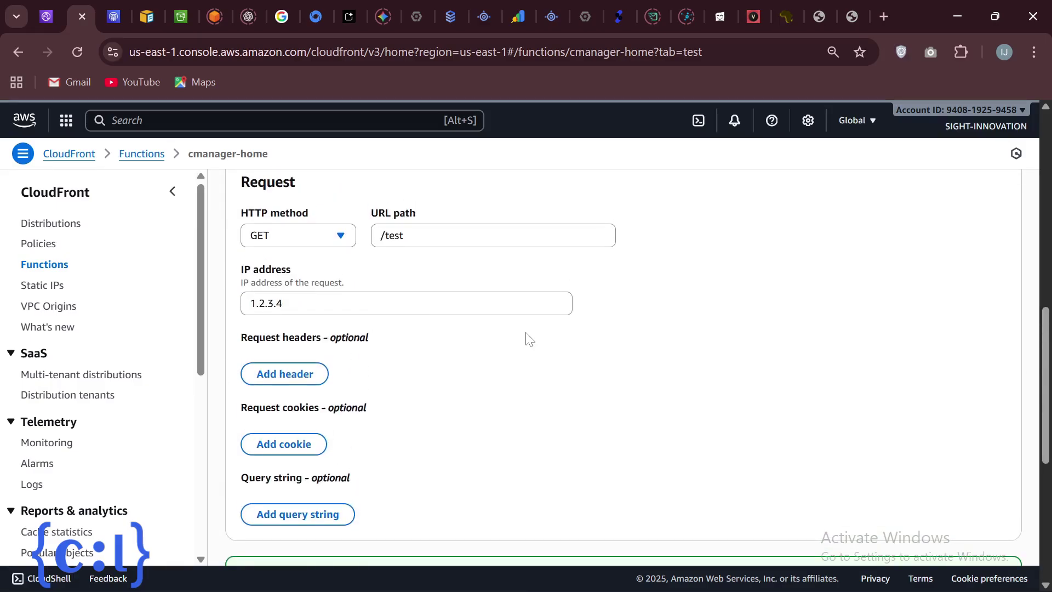
{"action": "left_click", "coordinate": [545, 337]}
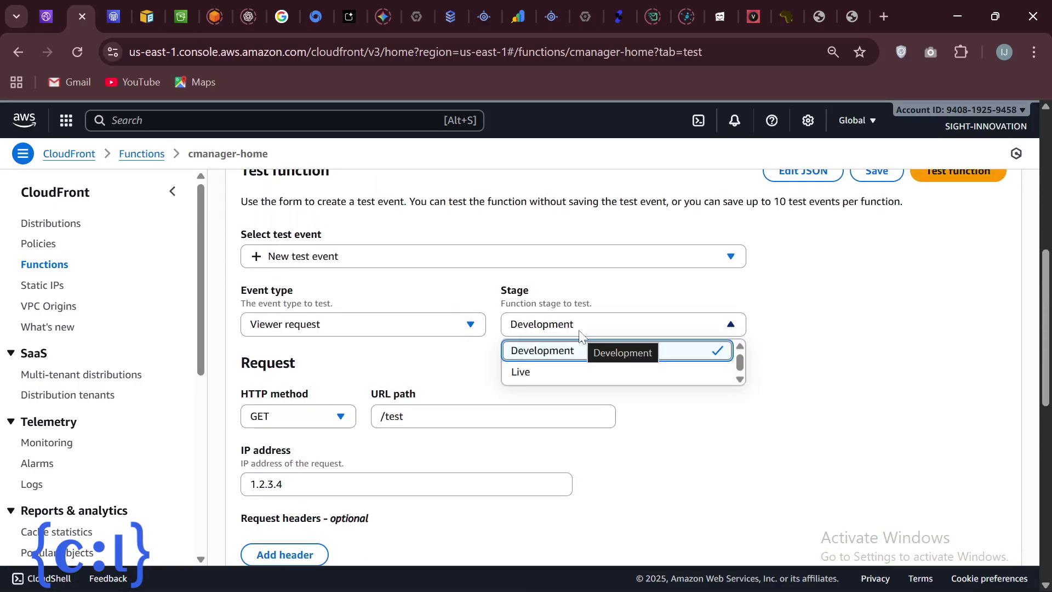
{"action": "left_click", "coordinate": [752, 282]}
{"action": "scroll", "coordinate": [752, 282], "scroll_direction": "up", "scroll_amount": 3}
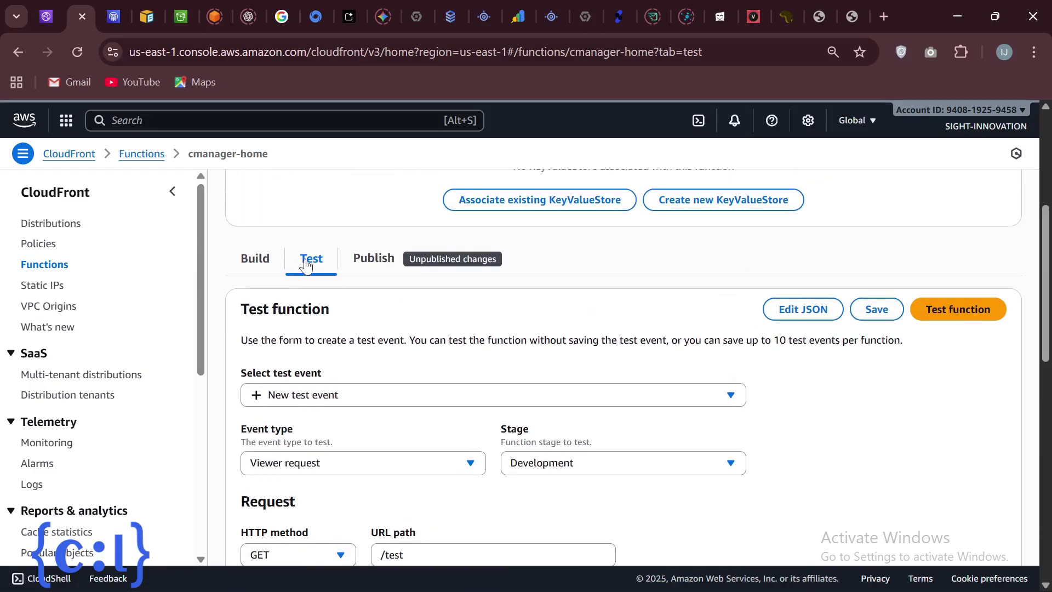
{"action": "left_click", "coordinate": [263, 268]}
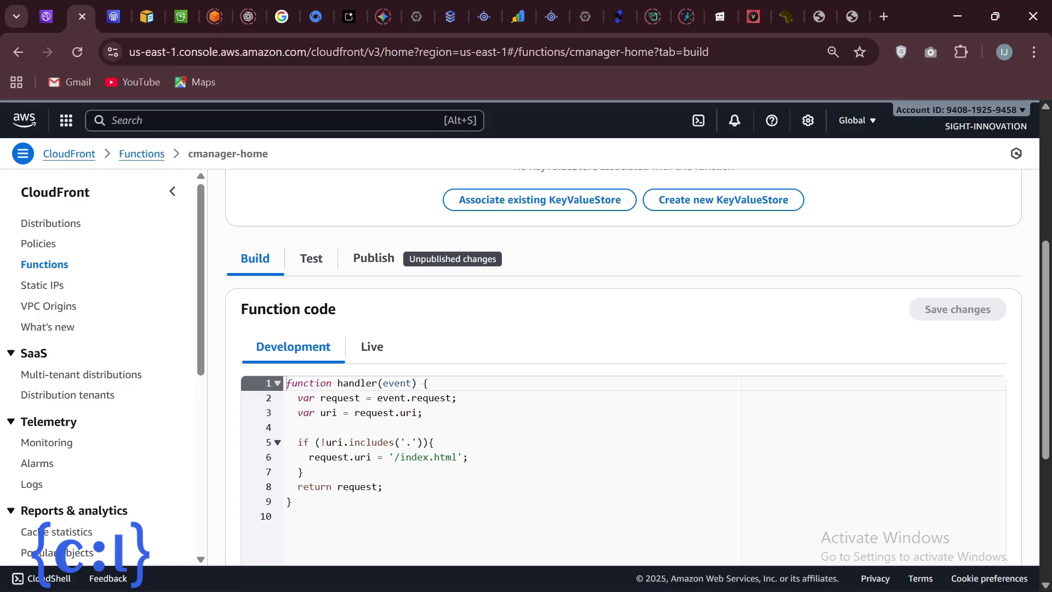
{"action": "scroll", "coordinate": [439, 347], "scroll_direction": "up", "scroll_amount": 3}
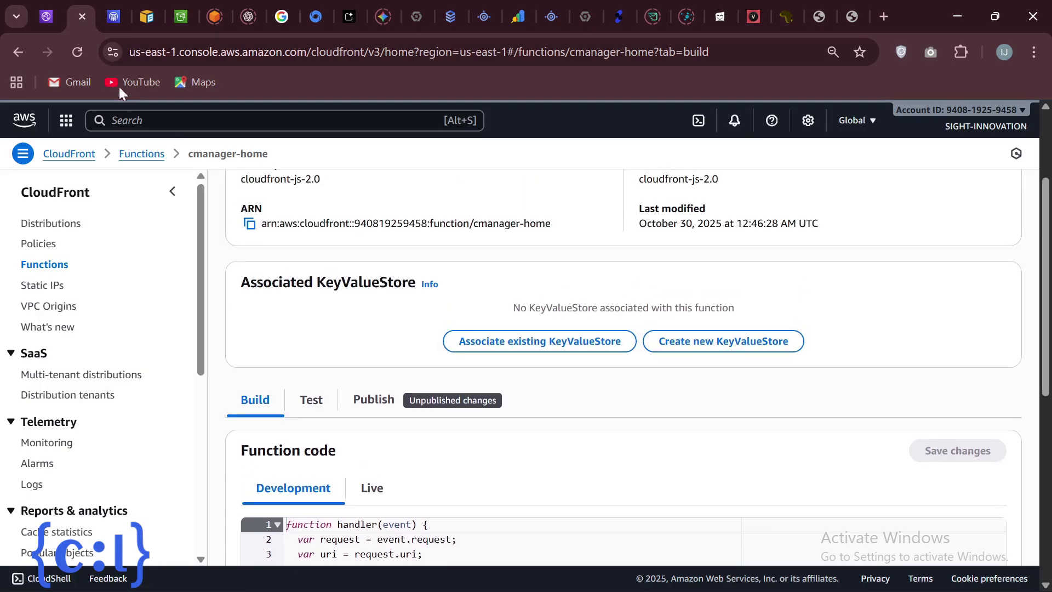
Return to the behavior's browser tab, associate cmanager-home with the viewer request and save the behavior.
{"action": "left_click", "coordinate": [44, 18]}
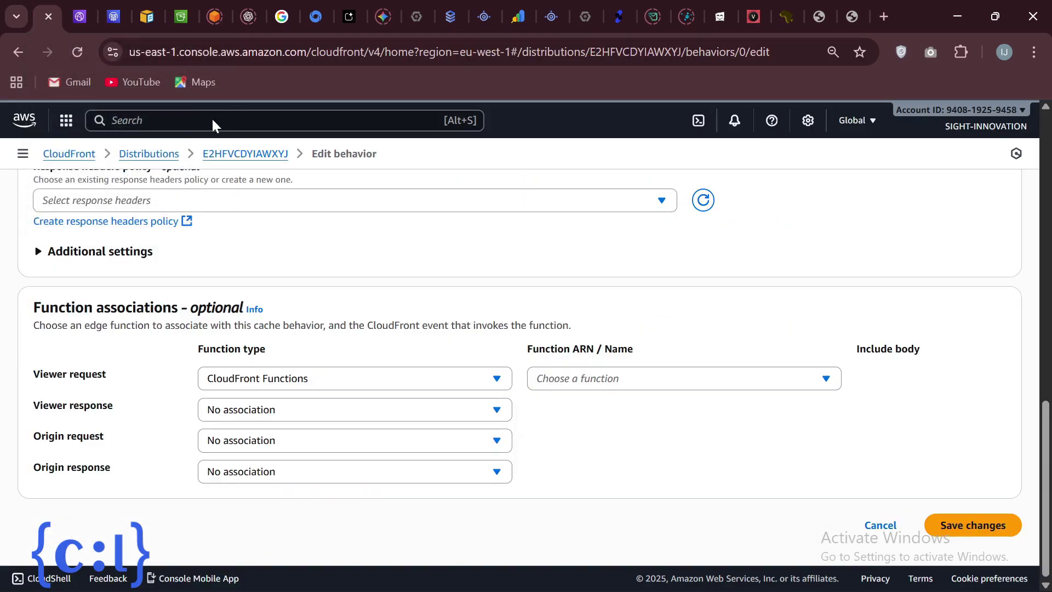
{"action": "left_click", "coordinate": [568, 382]}
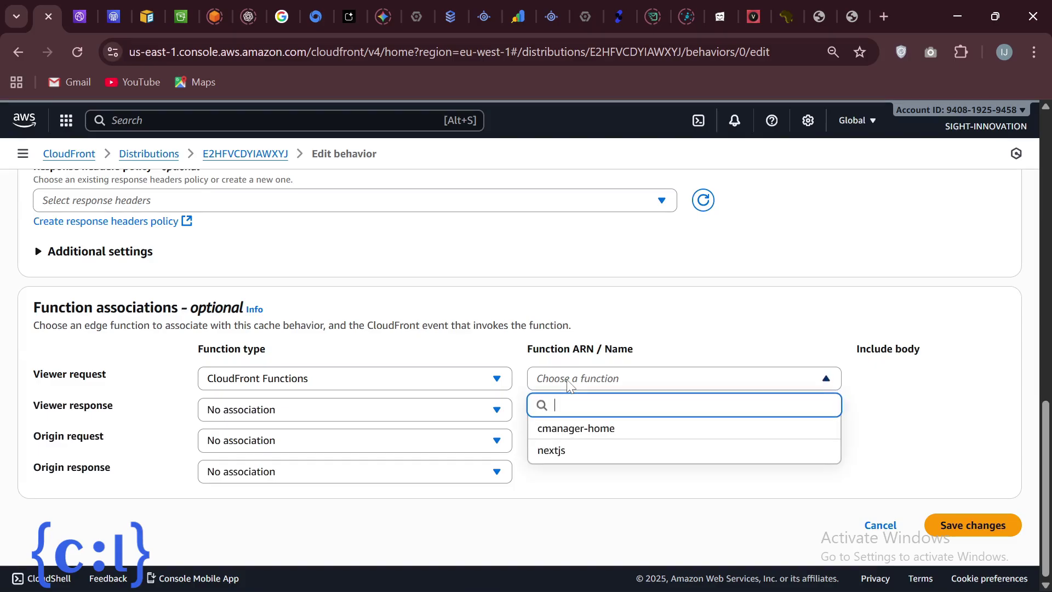
{"action": "left_click", "coordinate": [587, 428]}
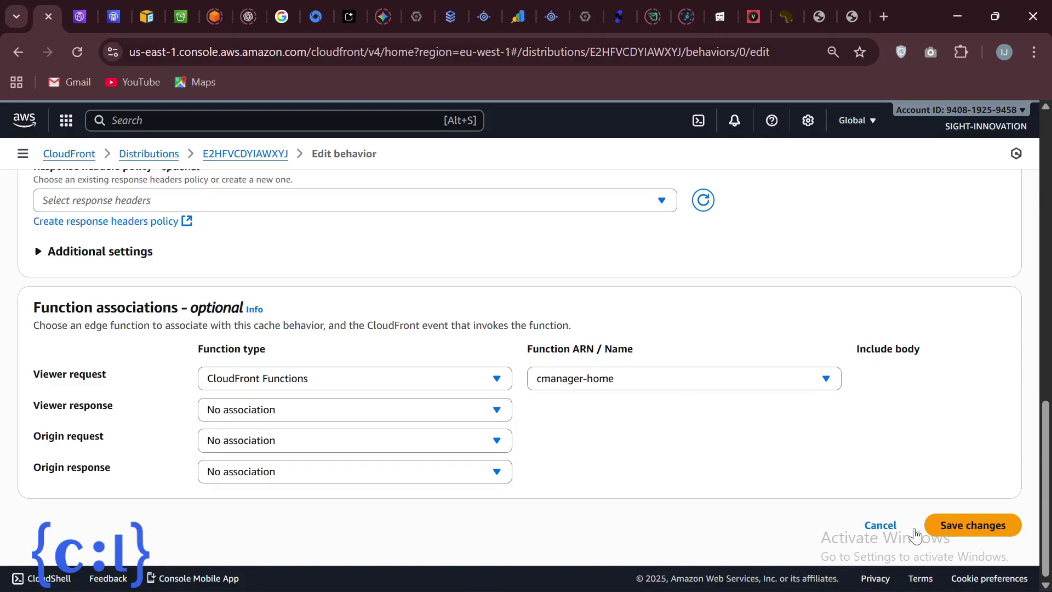
{"action": "left_click", "coordinate": [964, 526]}
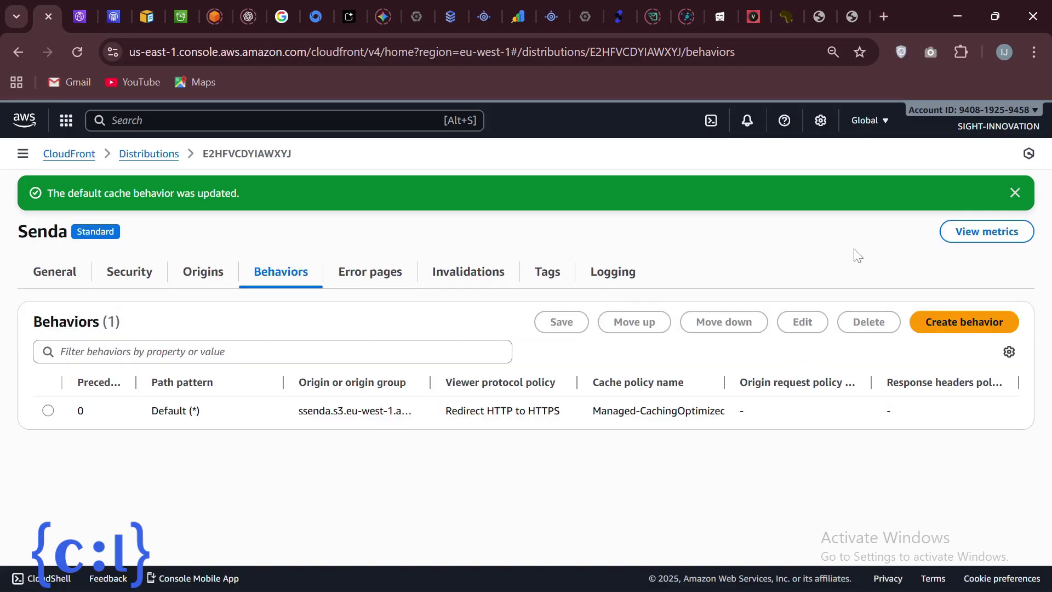
Start a custom error response for the distribution for HTTP error 404: Not Found, with a customized error response enabled.
{"action": "left_click", "coordinate": [1015, 193]}
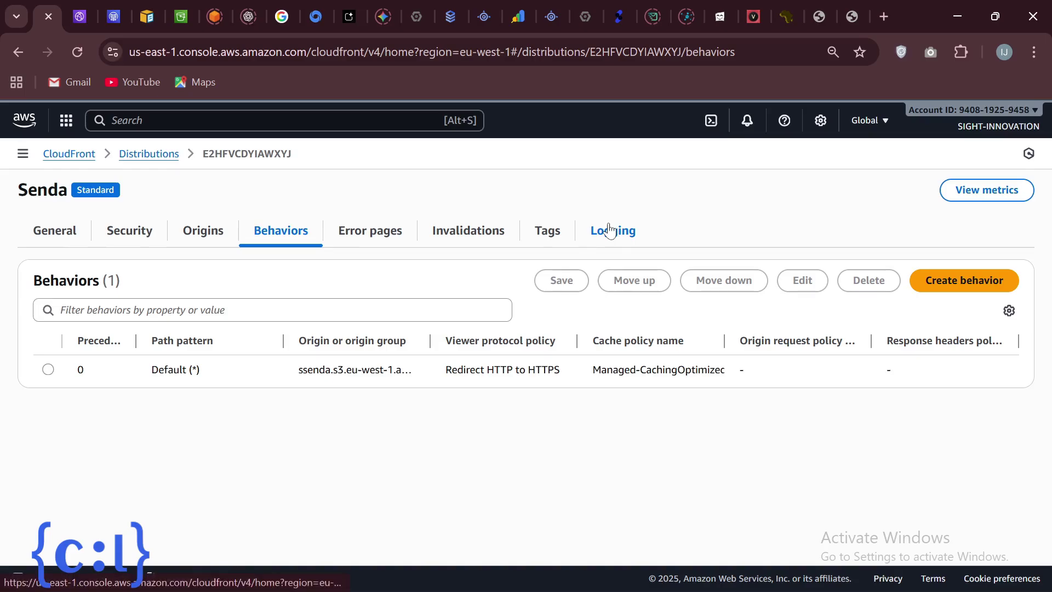
{"action": "left_click", "coordinate": [365, 236]}
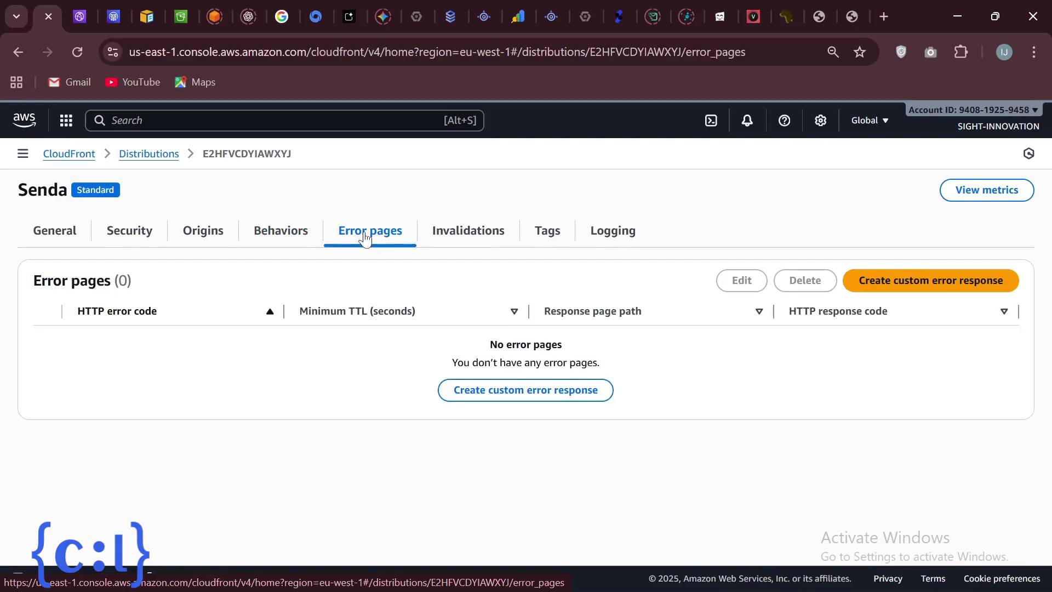
{"action": "left_click", "coordinate": [927, 281]}
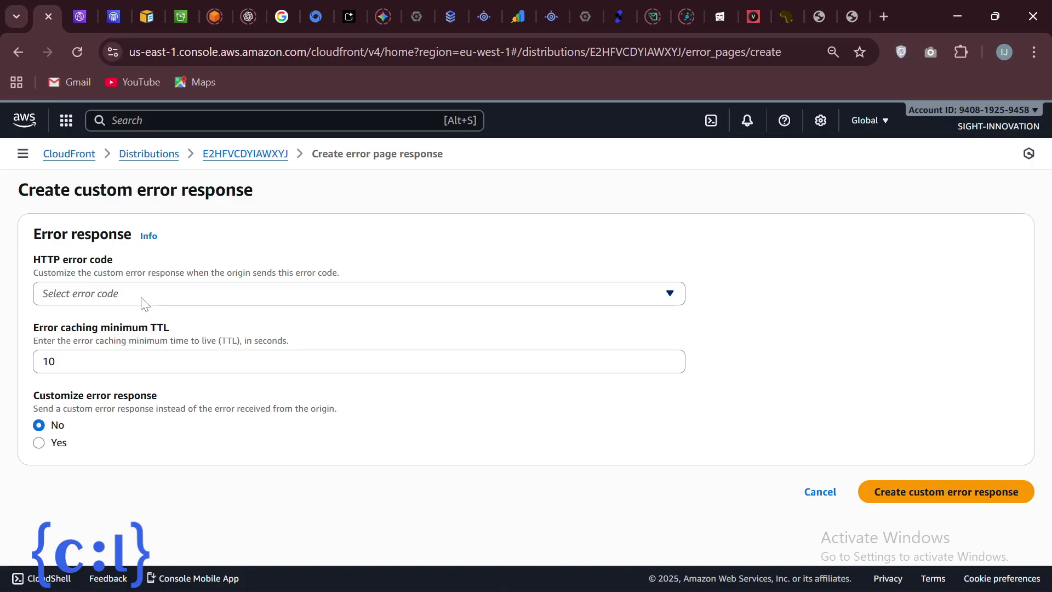
{"action": "left_click", "coordinate": [75, 298]}
{"action": "left_click", "coordinate": [79, 364]}
{"action": "left_click", "coordinate": [38, 442]}
{"action": "scroll", "coordinate": [42, 442], "scroll_direction": "down", "scroll_amount": 2}
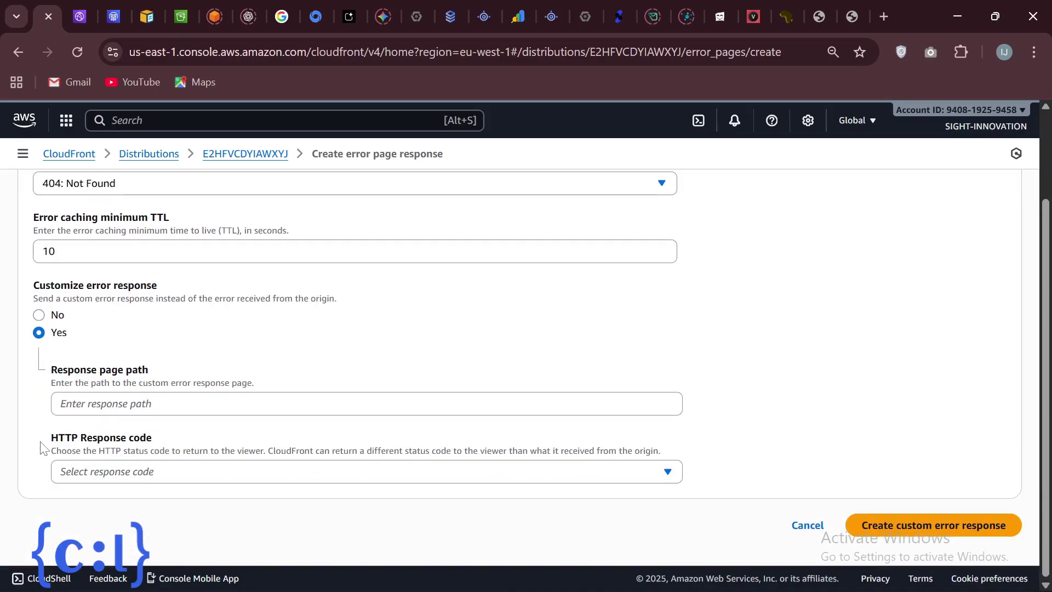
Set the error response's page path to / and its HTTP response code to 200: OK, and create the custom error response.
{"action": "left_click", "coordinate": [70, 408]}
{"action": "type", "text": "/"}
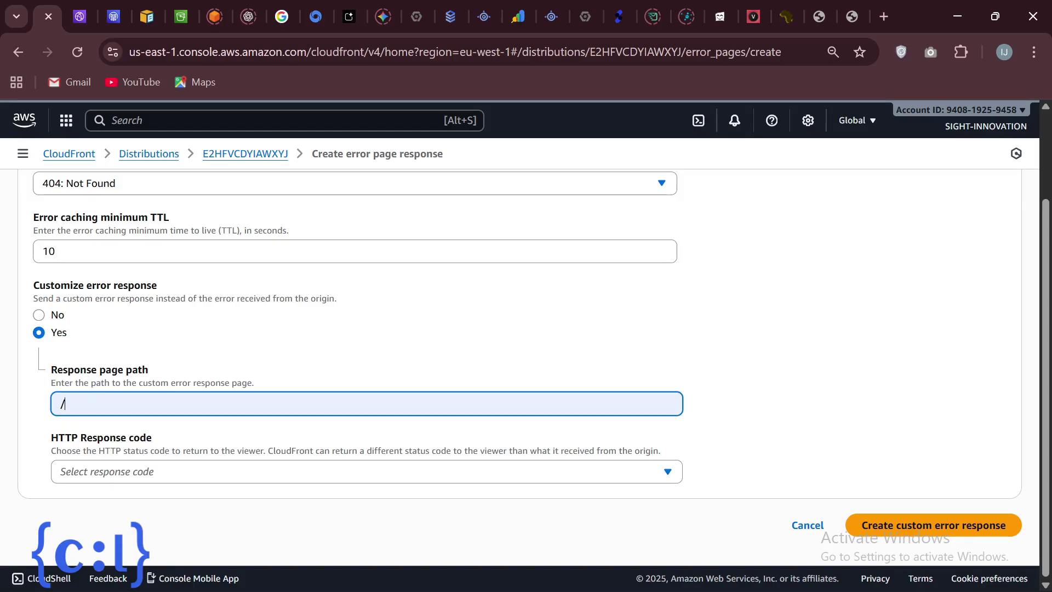
{"action": "left_click", "coordinate": [70, 470]}
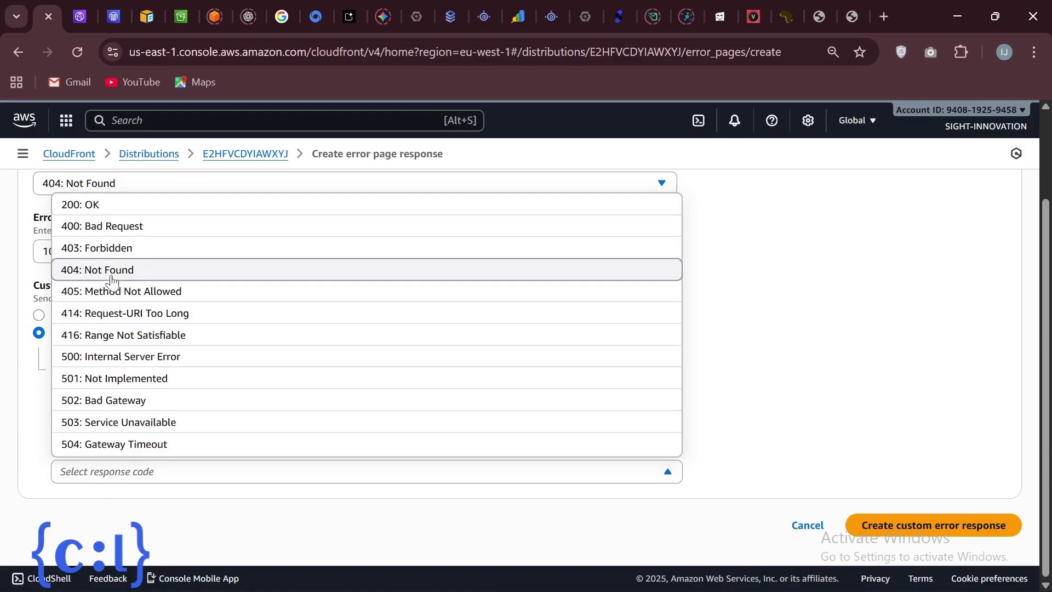
{"action": "left_click", "coordinate": [111, 208]}
{"action": "left_click", "coordinate": [862, 521]}
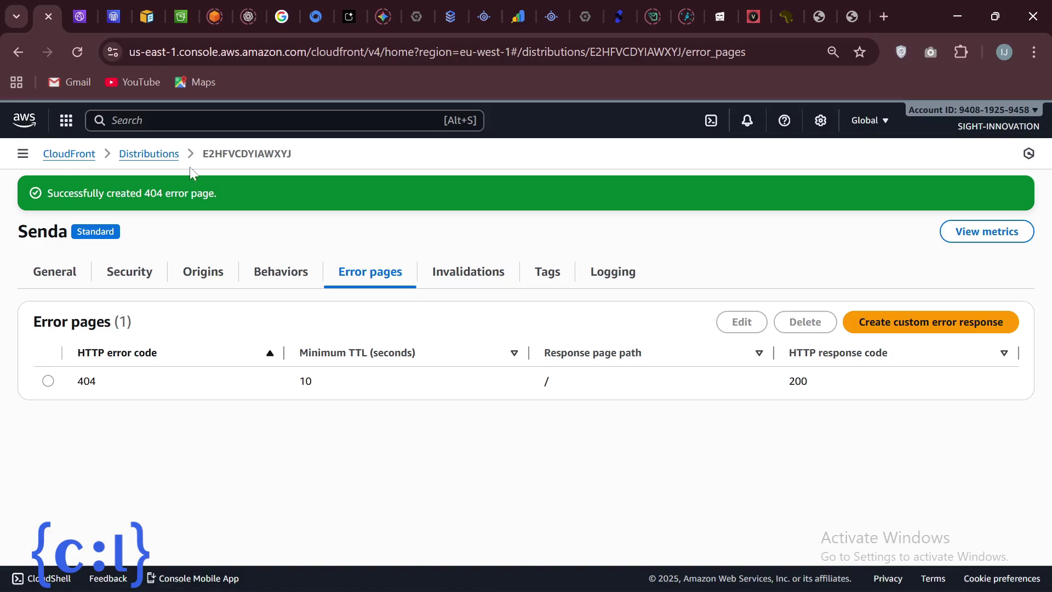
Reopen the Senda distribution from the distributions list and look over its logging settings, invalidations and invalidation creation form.
{"action": "left_click", "coordinate": [159, 156]}
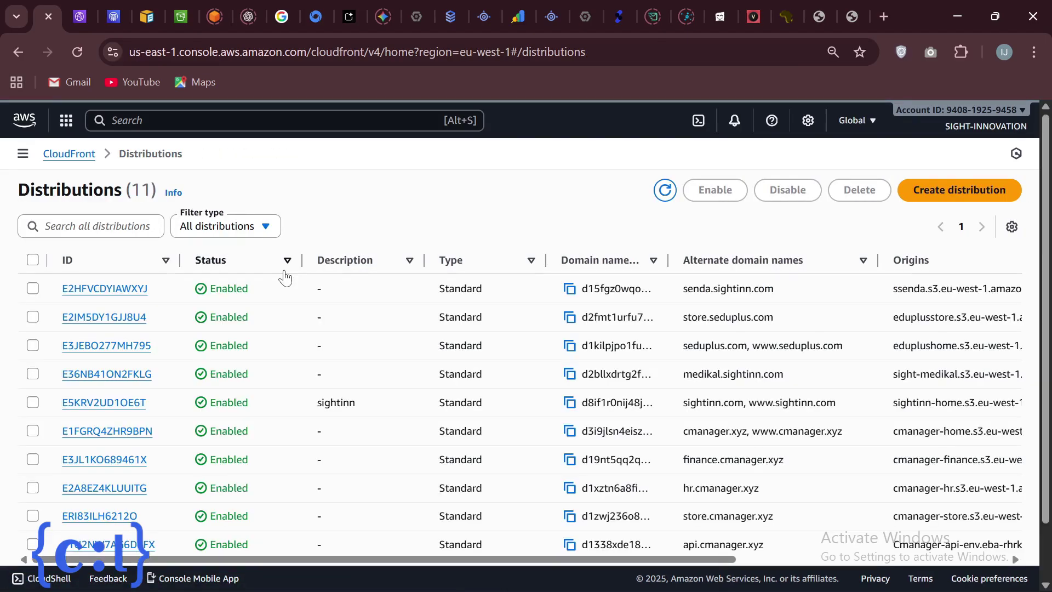
{"action": "left_click", "coordinate": [103, 289]}
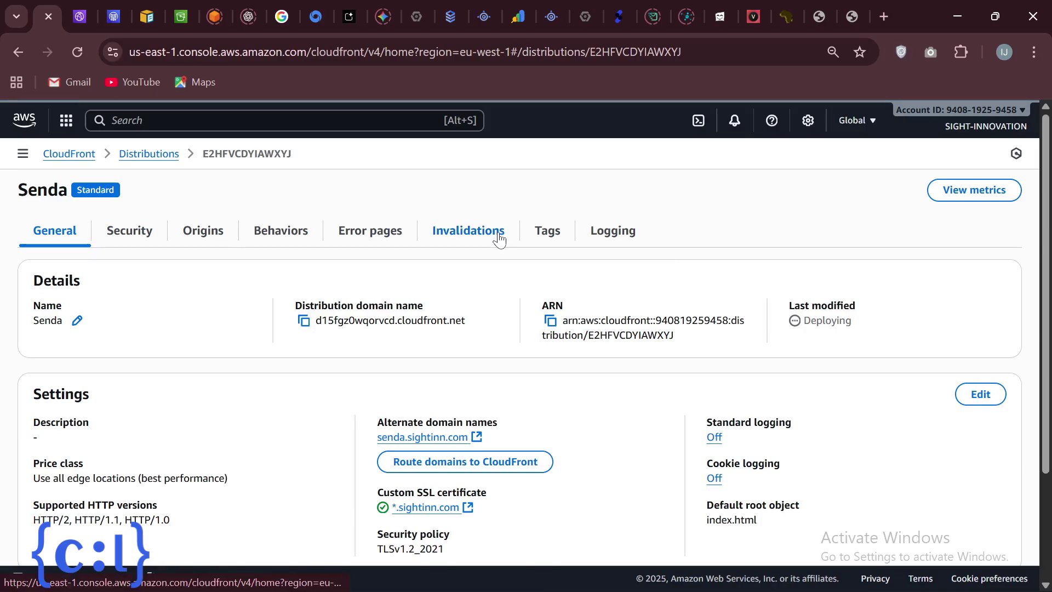
{"action": "left_click", "coordinate": [601, 232]}
{"action": "scroll", "coordinate": [353, 445], "scroll_direction": "down", "scroll_amount": 1}
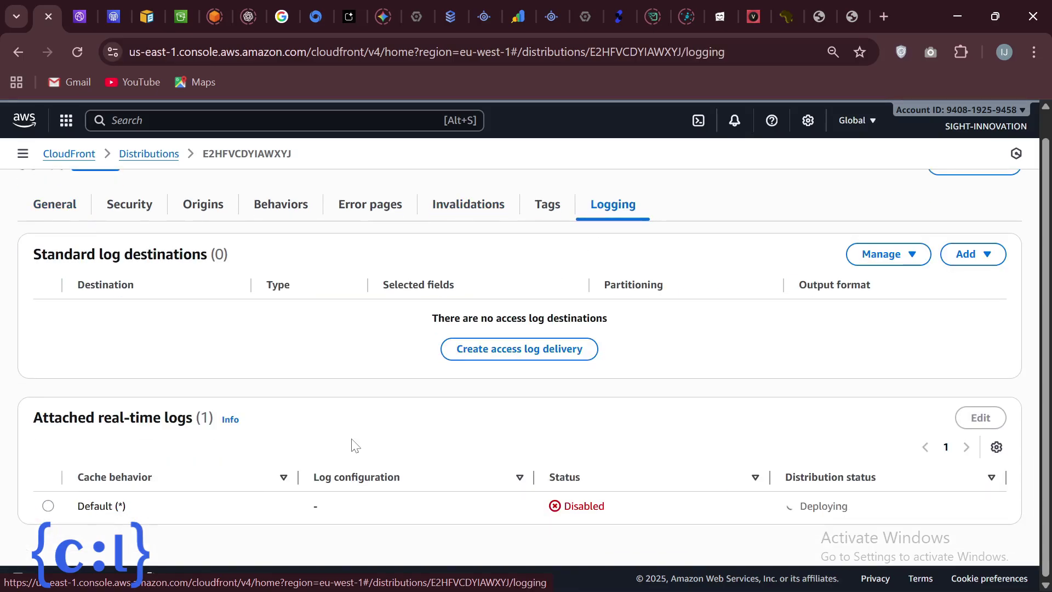
{"action": "left_click", "coordinate": [476, 209]}
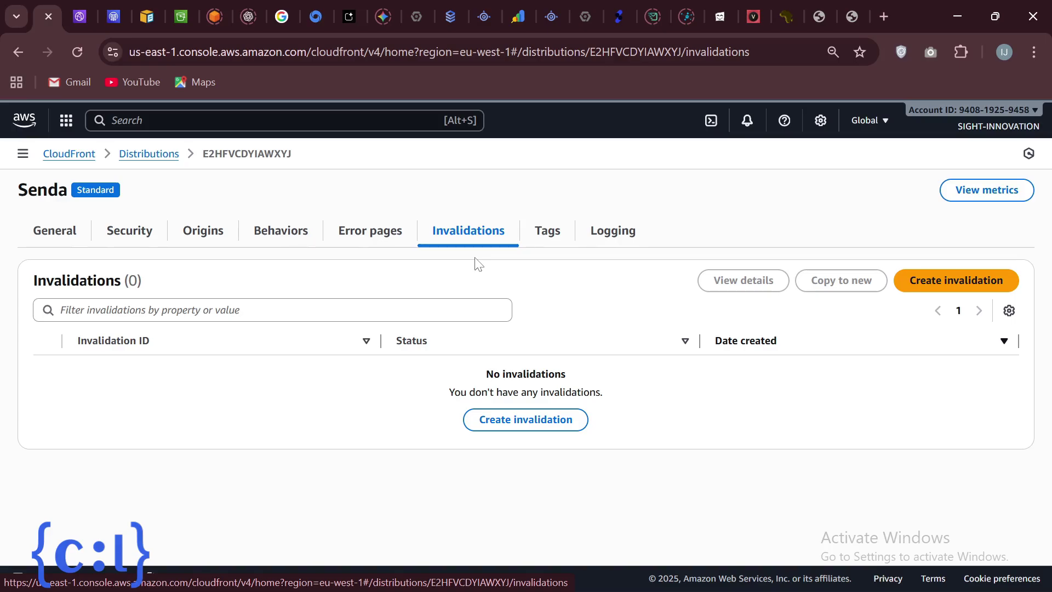
{"action": "left_click", "coordinate": [944, 279]}
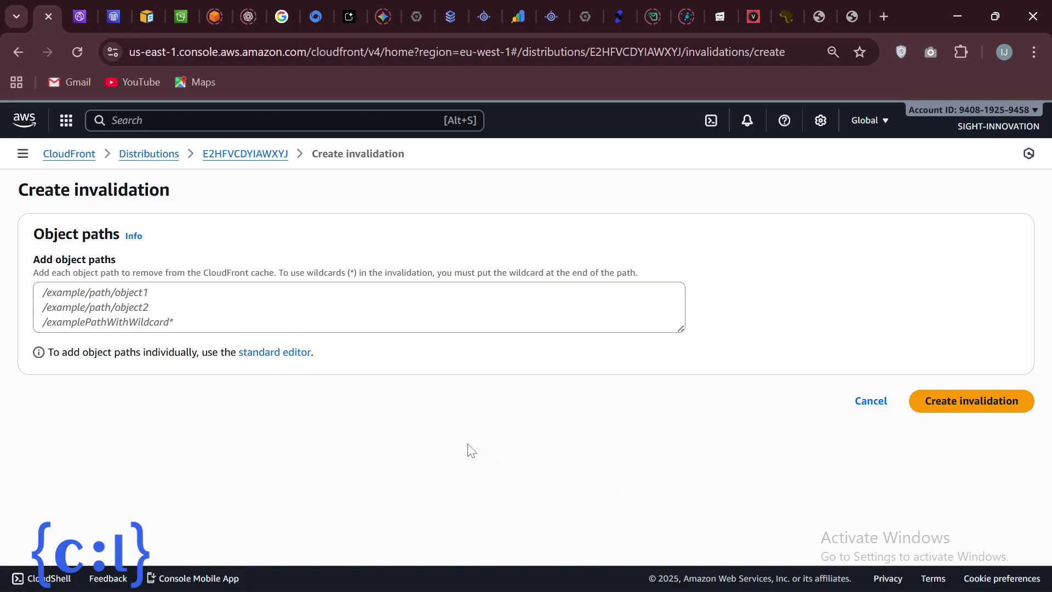
{"action": "left_click", "coordinate": [233, 156]}
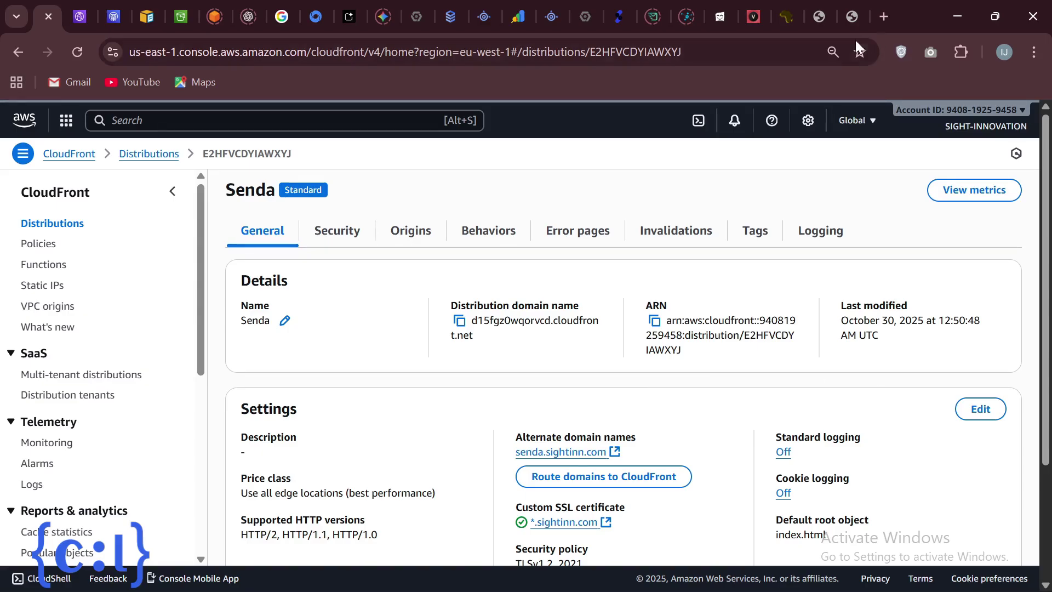
Test the site at d15fgz0wqorvcd.cloudfront.net and look through its page, and open senda.sightinn.com from the distribution's alternate domain names.
{"action": "left_click", "coordinate": [847, 17]}
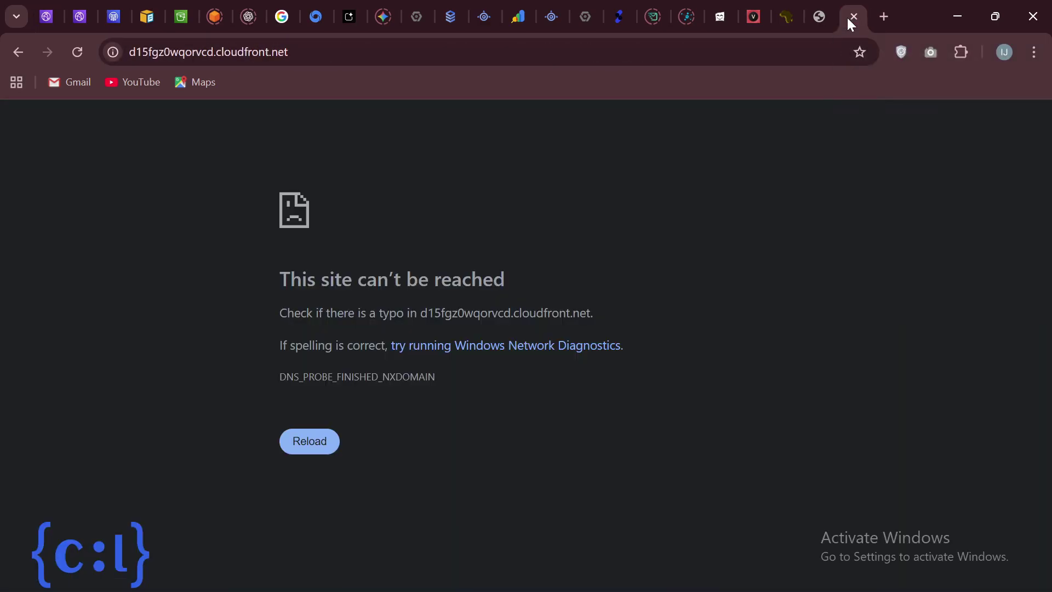
{"action": "left_click", "coordinate": [80, 52]}
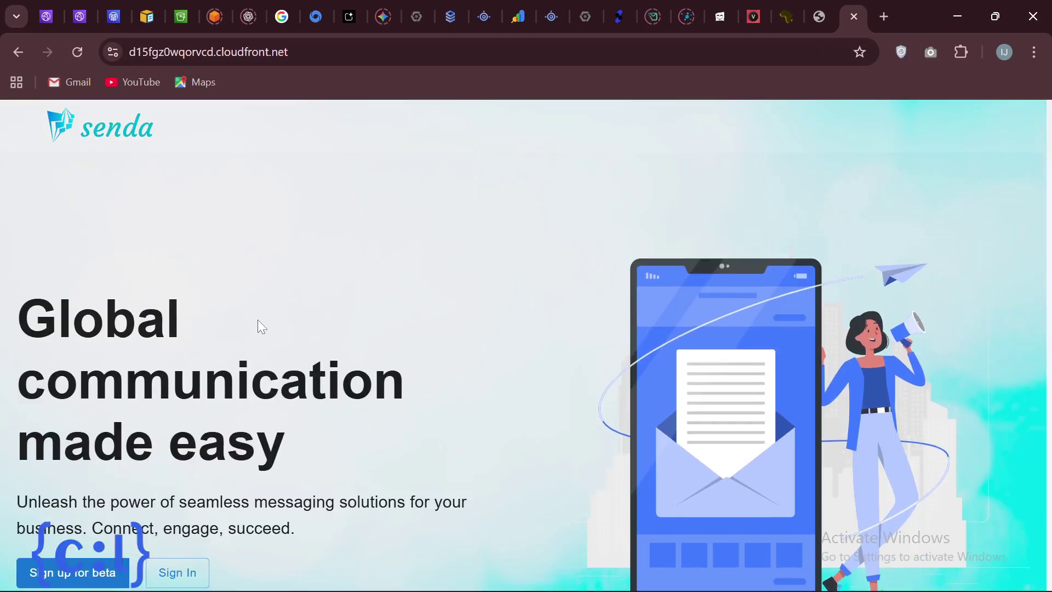
{"action": "scroll", "coordinate": [257, 323], "scroll_direction": "down", "scroll_amount": 10}
{"action": "scroll", "coordinate": [261, 327], "scroll_direction": "down", "scroll_amount": 5}
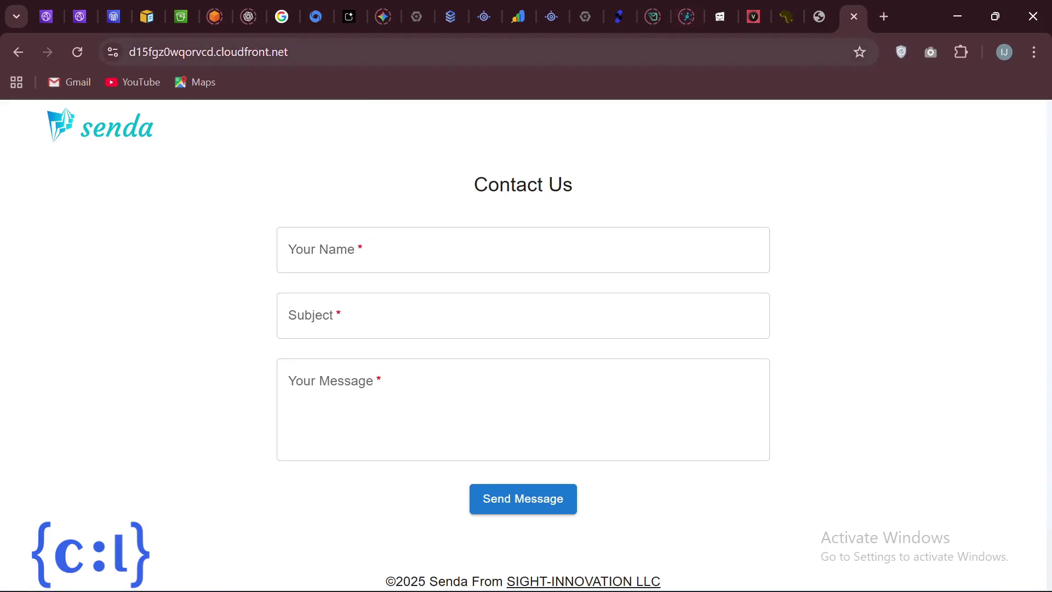
{"action": "left_click", "coordinate": [45, 15]}
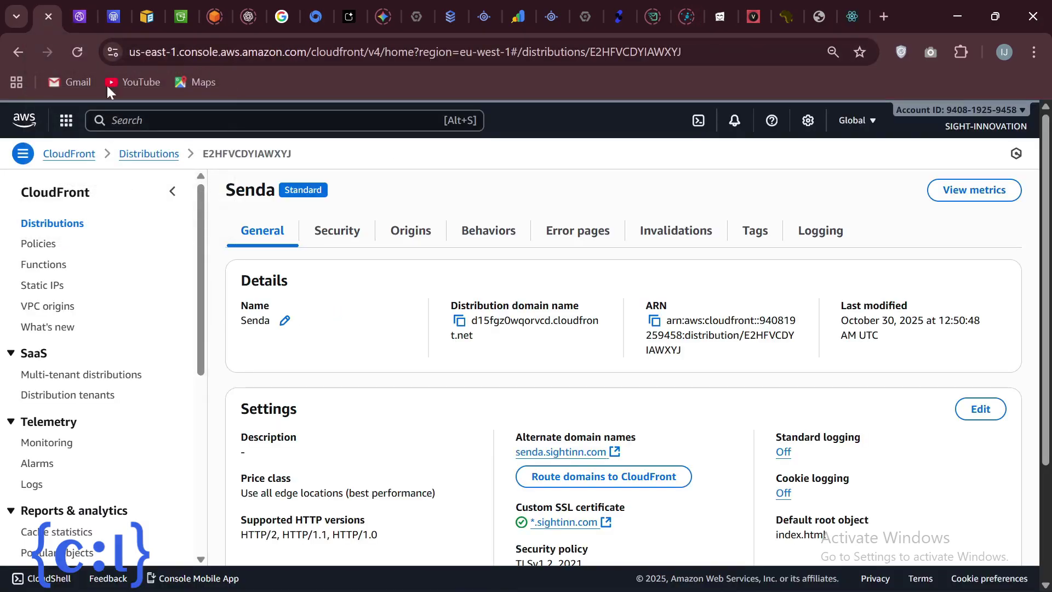
{"action": "left_click", "coordinate": [542, 454]}
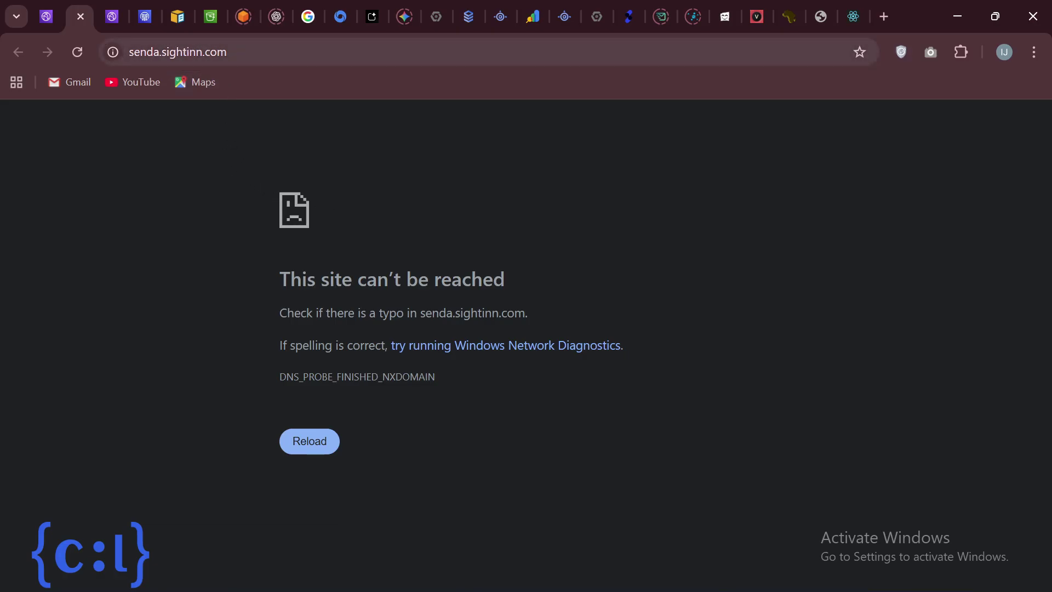
Return to the distribution, open its DNS routing details for the custom domain and copy the A record's value.
{"action": "left_click", "coordinate": [39, 17]}
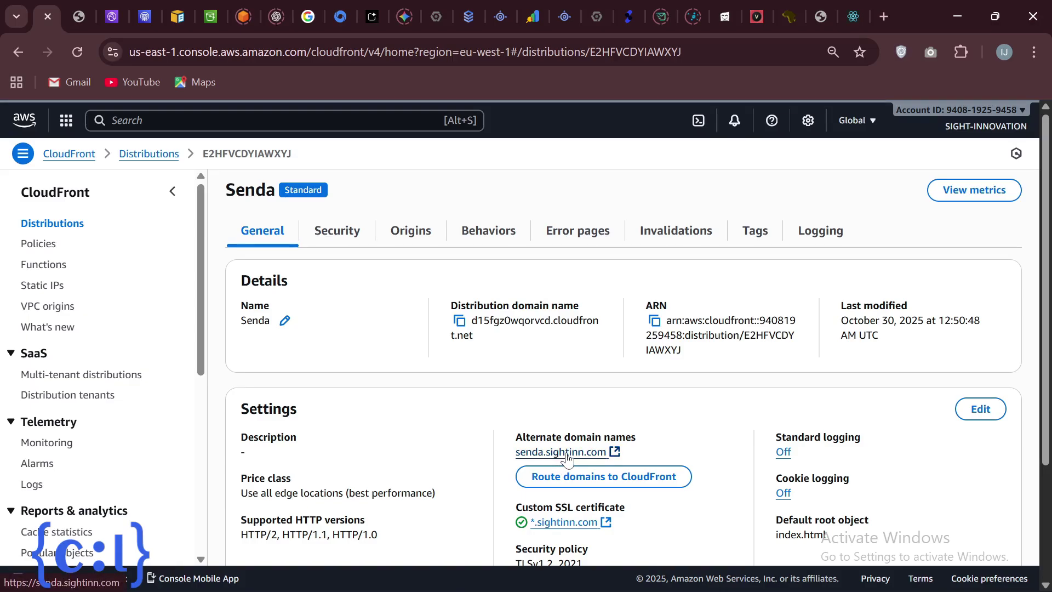
{"action": "left_click", "coordinate": [592, 476]}
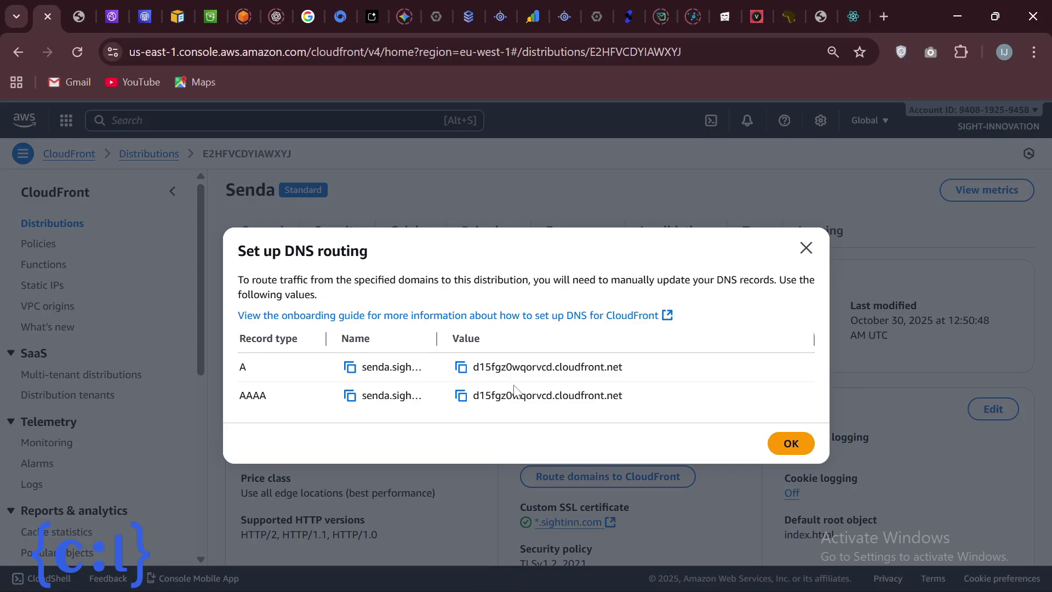
{"action": "left_click", "coordinate": [461, 366]}
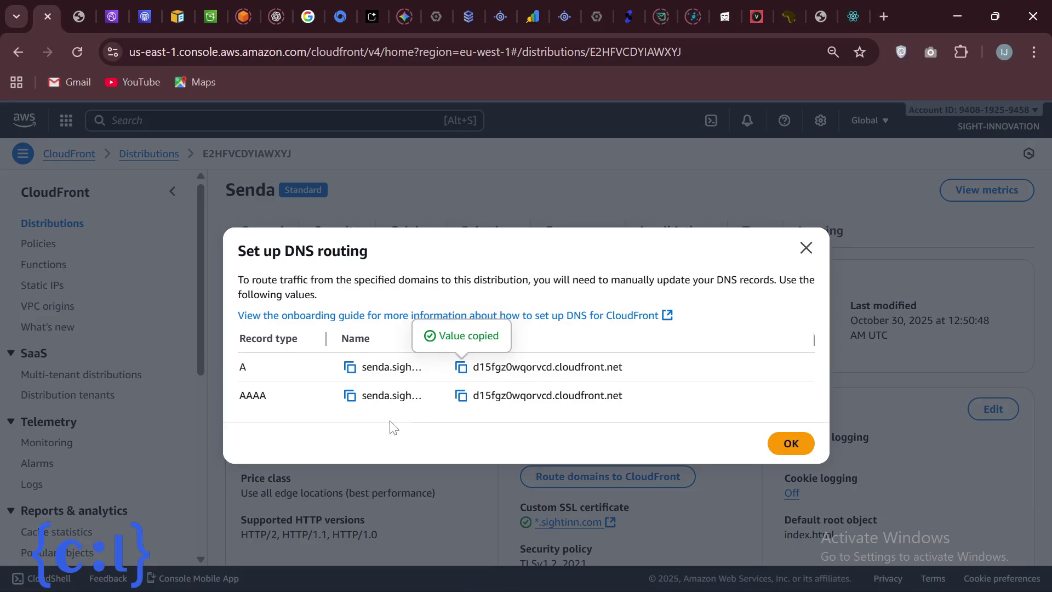